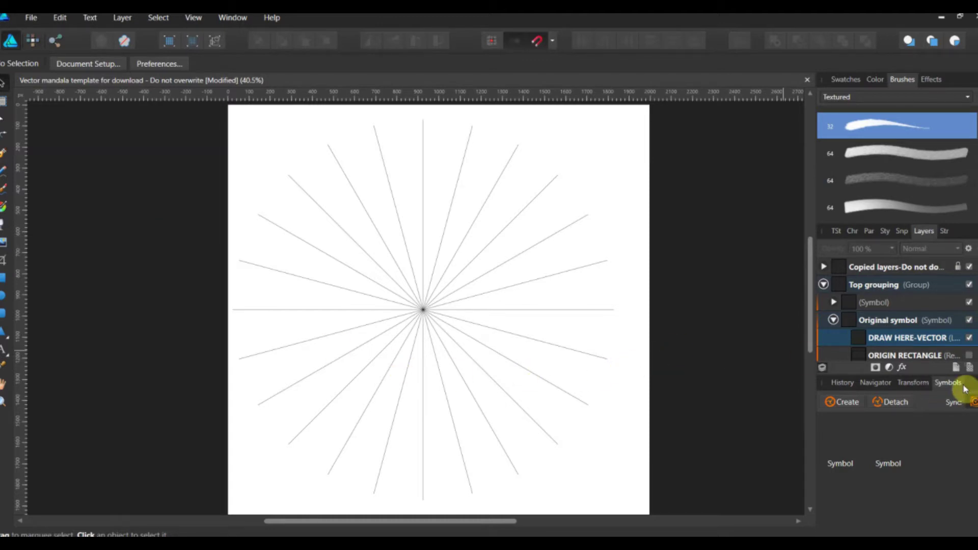
Float the Symbols panel, then dock it back below the Layers panel.
drag(948, 383, 633, 186)
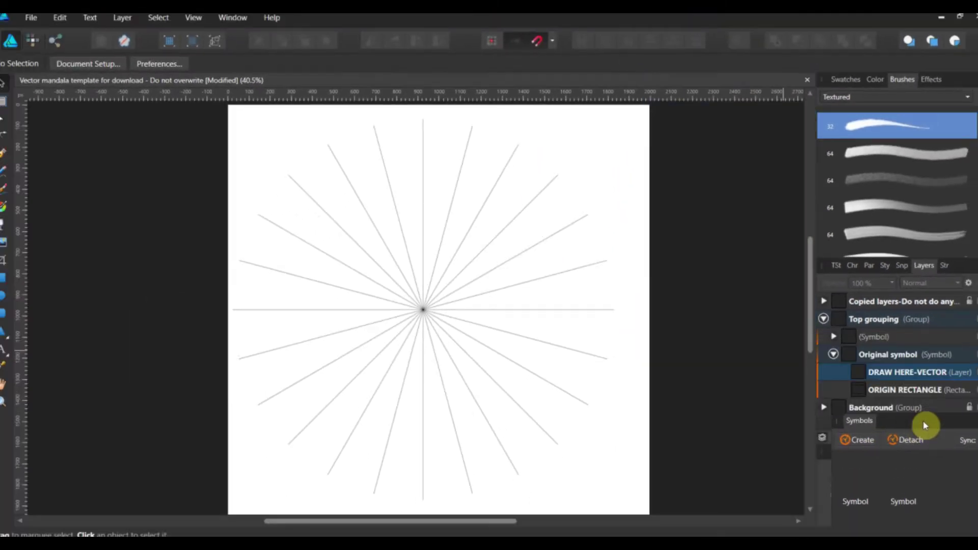
mouse_move(803, 336)
mouse_down()
mouse_move(974, 453)
mouse_move(956, 458)
mouse_up()
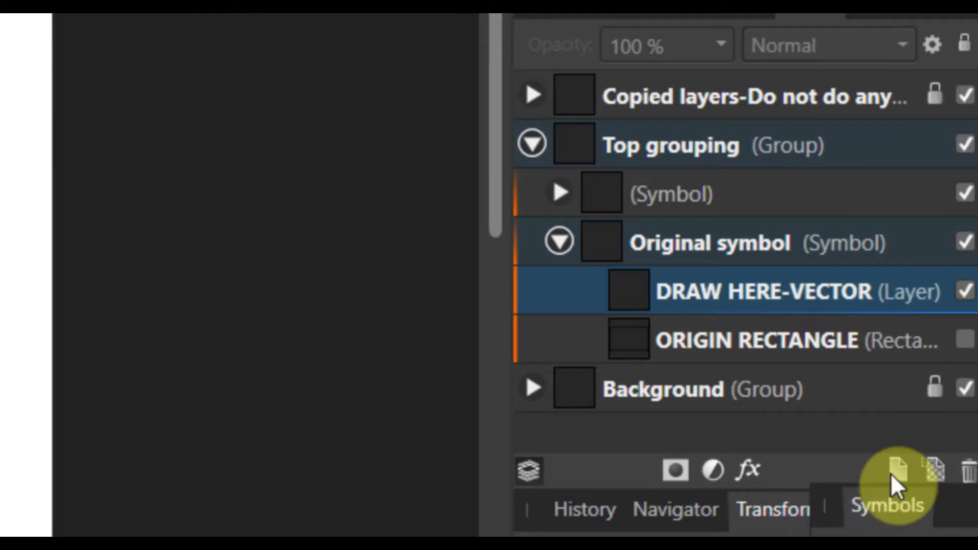
Lock the ORIGIN RECTANGLE layer and select DRAW HERE-VECTOR as the drawing layer.
click(829, 345)
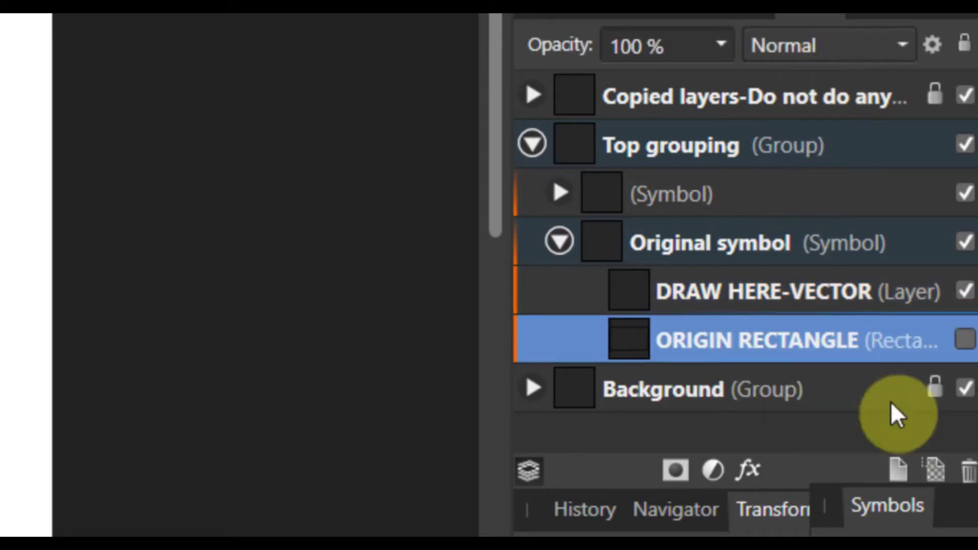
click(962, 47)
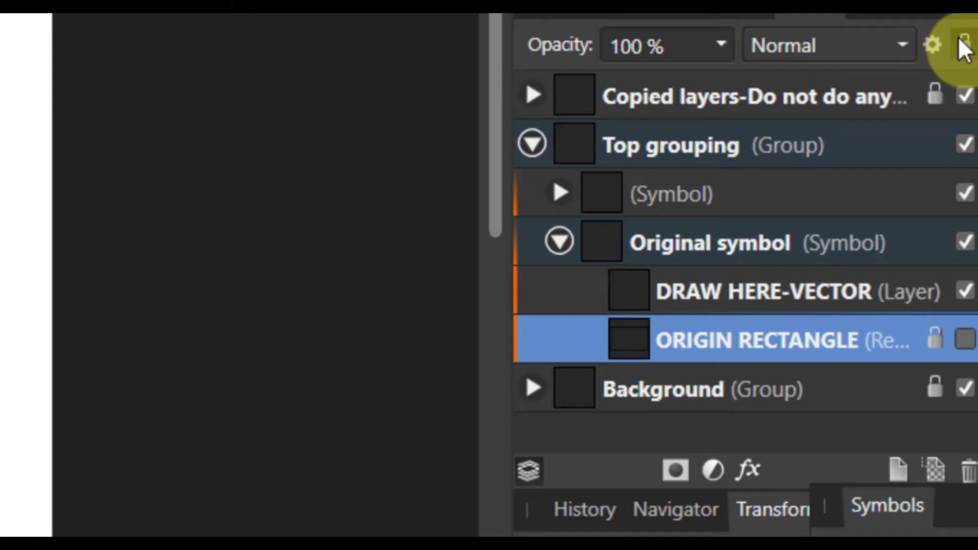
click(321, 190)
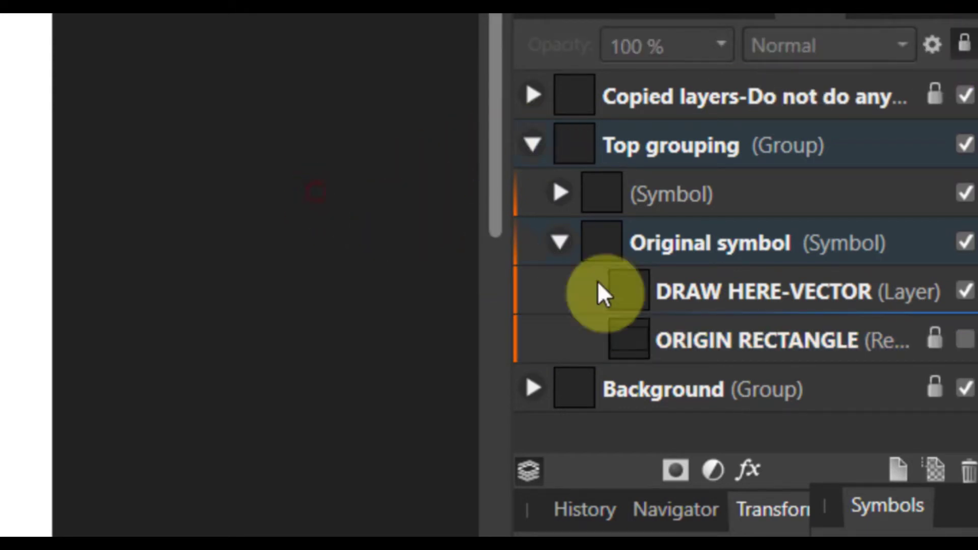
click(669, 287)
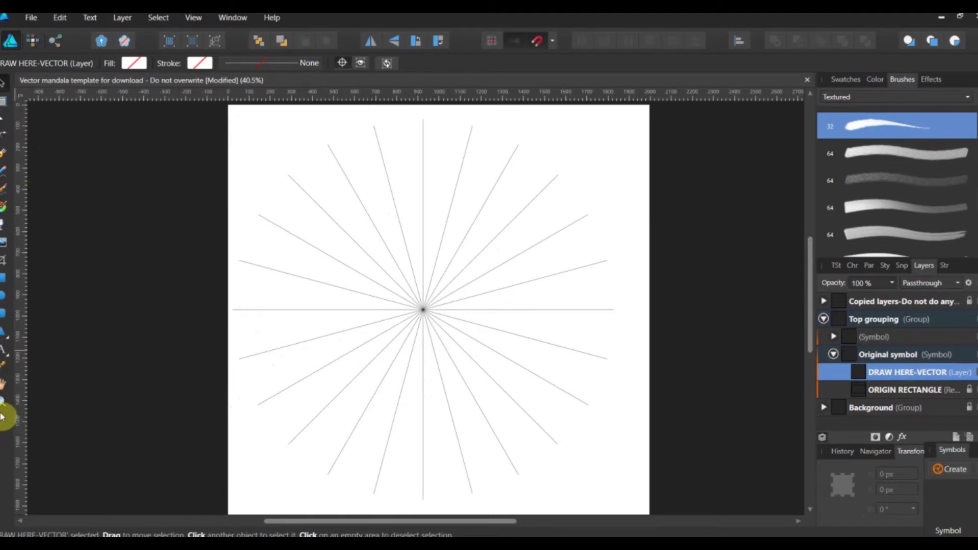
Zoom in on the mandala guides and switch to the Pen tool.
click(3, 405)
drag(399, 272, 453, 258)
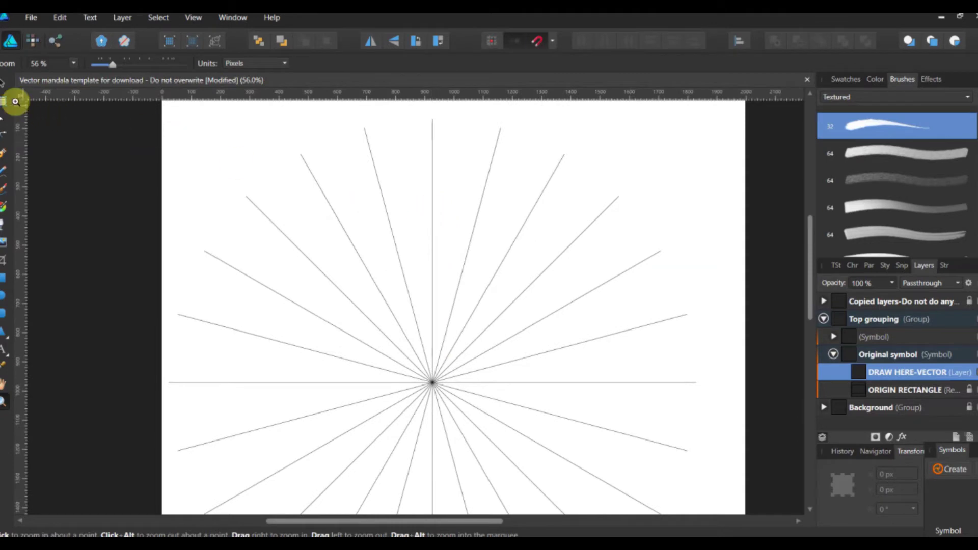
click(4, 81)
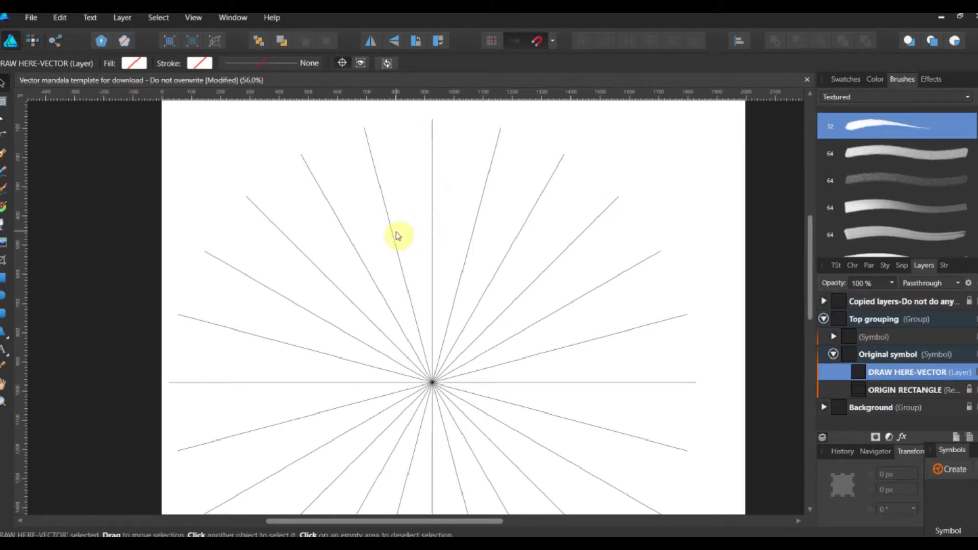
click(3, 155)
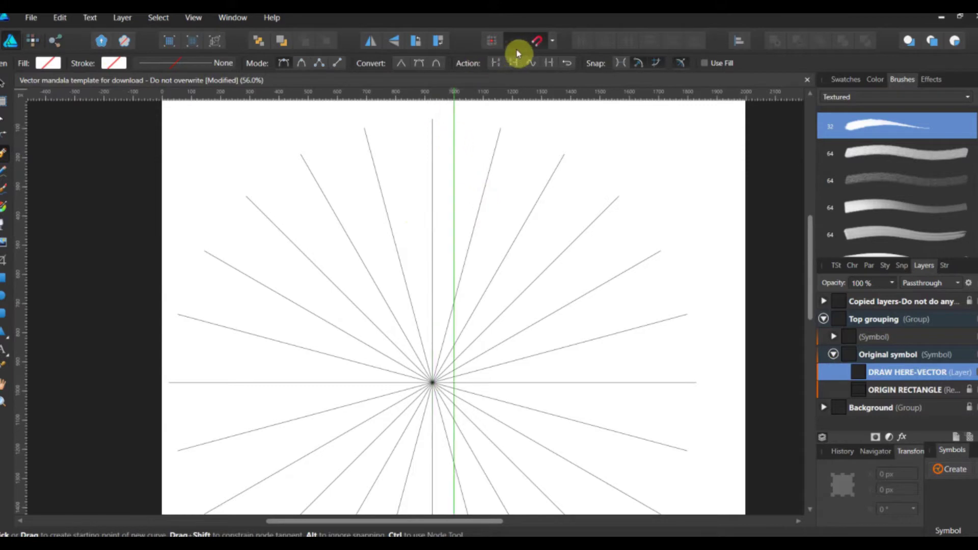
Draw the pointed petal outline from the vertical guide's top down the centre line.
click(433, 125)
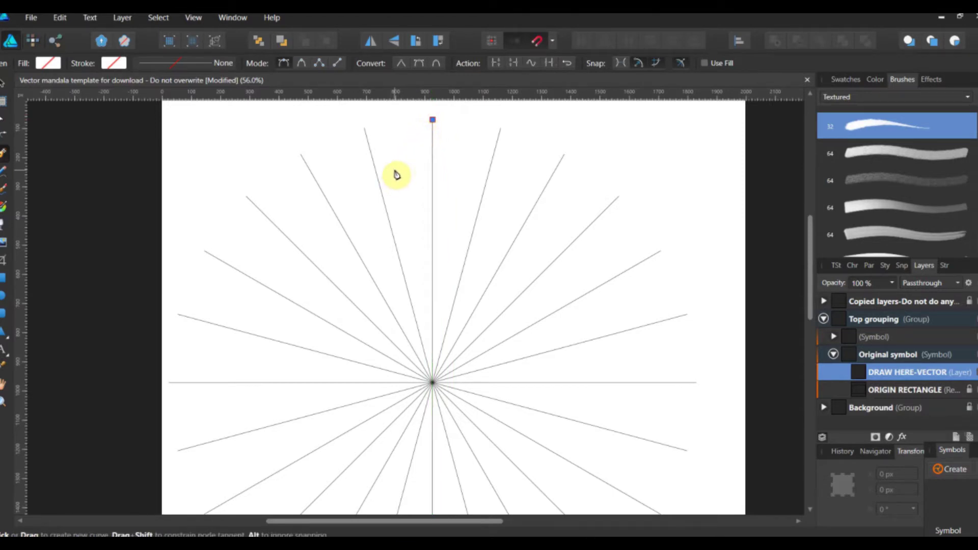
click(396, 174)
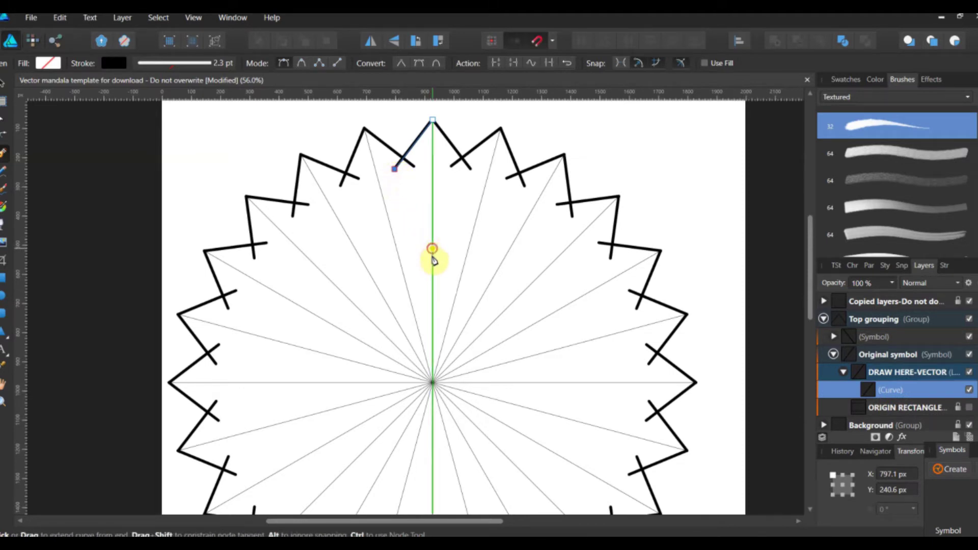
drag(432, 248, 434, 308)
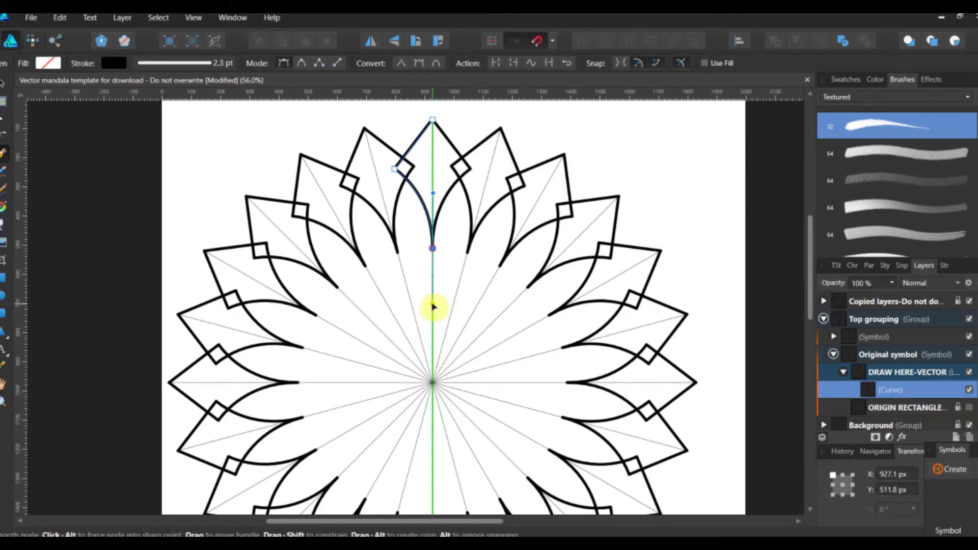
key(Escape)
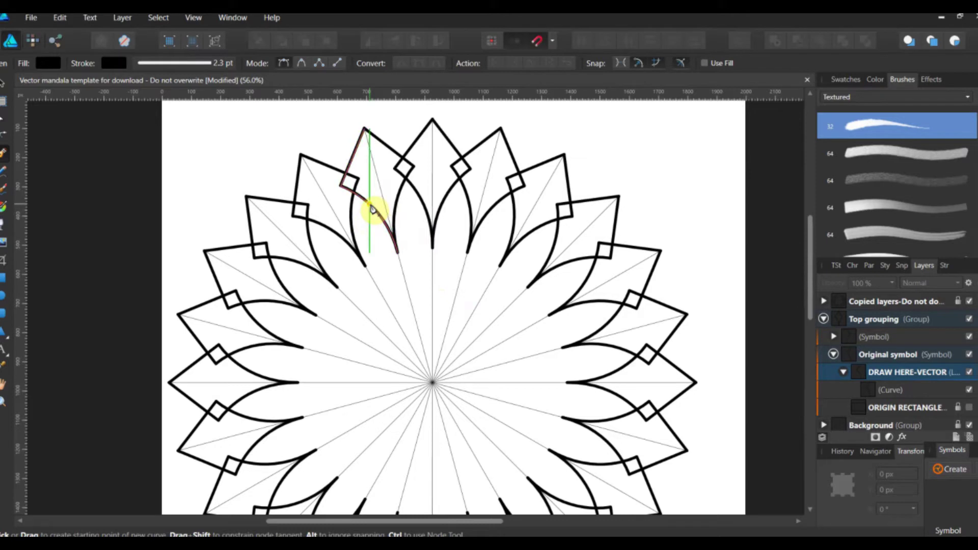
Draw the inner looping curve inside the petal reaching toward the centre.
click(370, 204)
drag(376, 253, 396, 281)
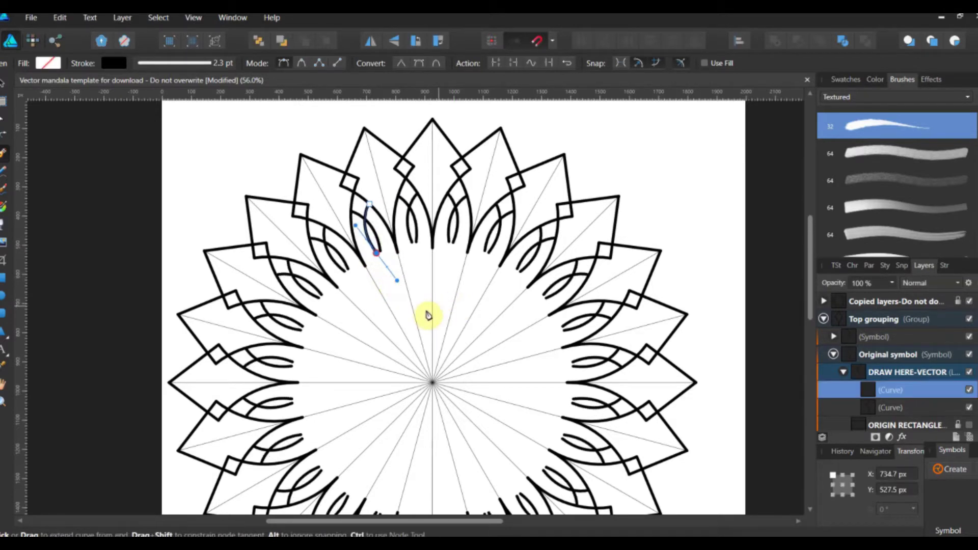
drag(413, 312, 408, 341)
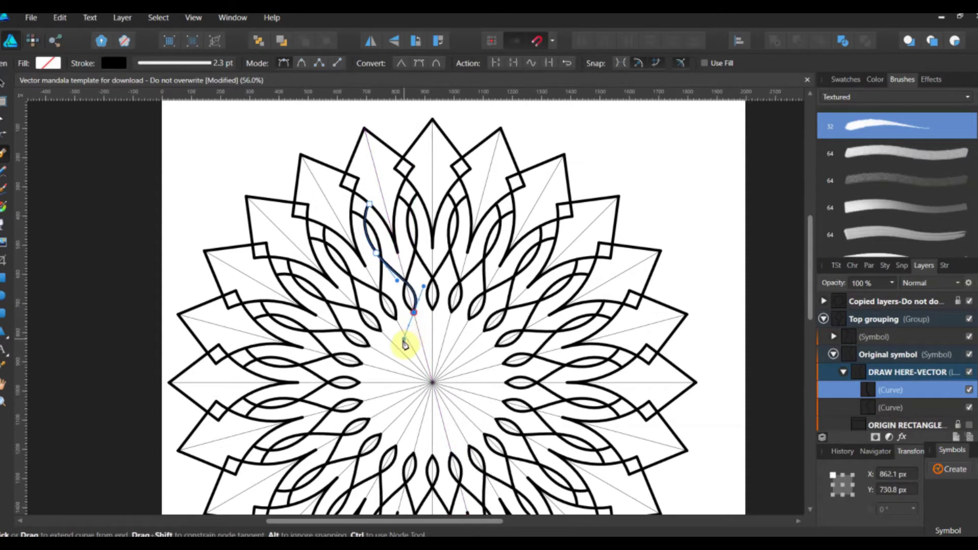
drag(404, 344, 398, 359)
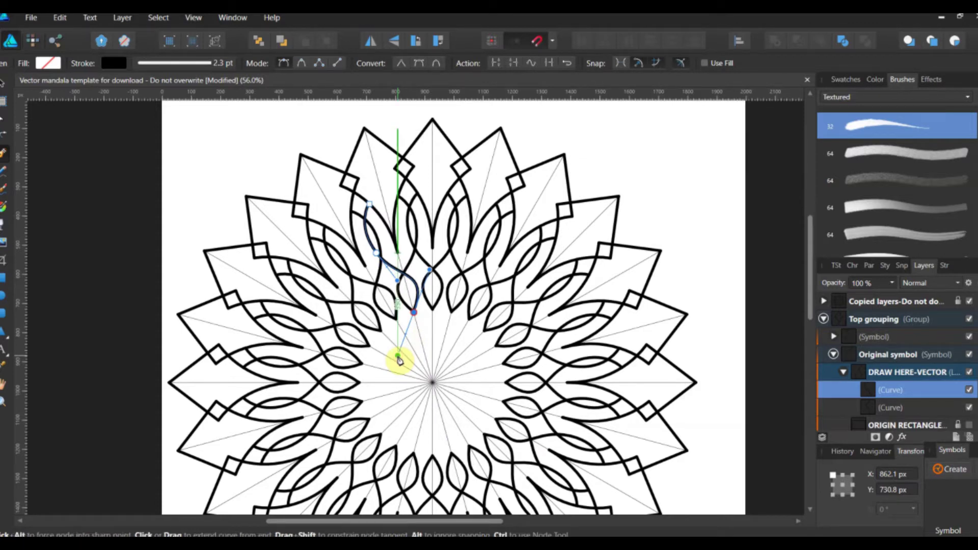
key(ctrl)
ctrl+click(403, 323)
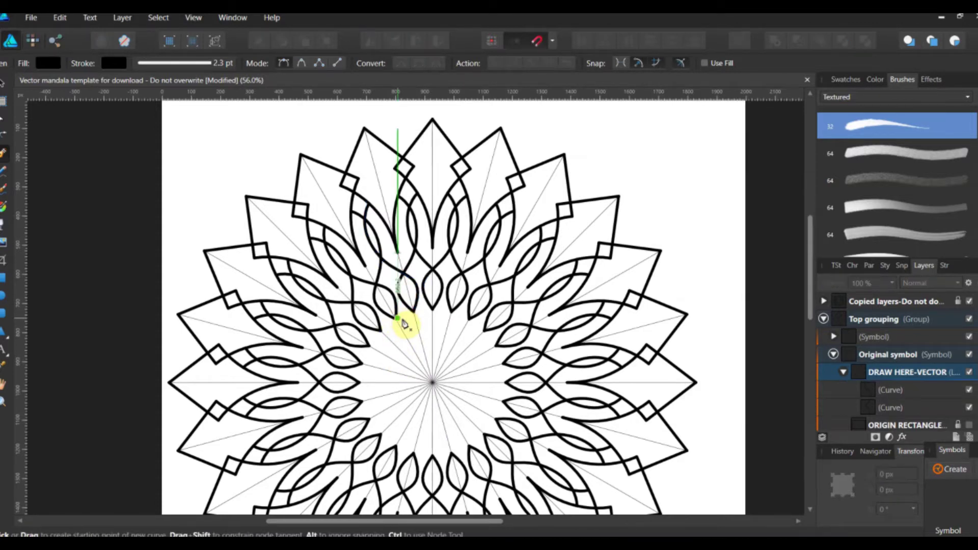
scroll(418, 285, down, 1)
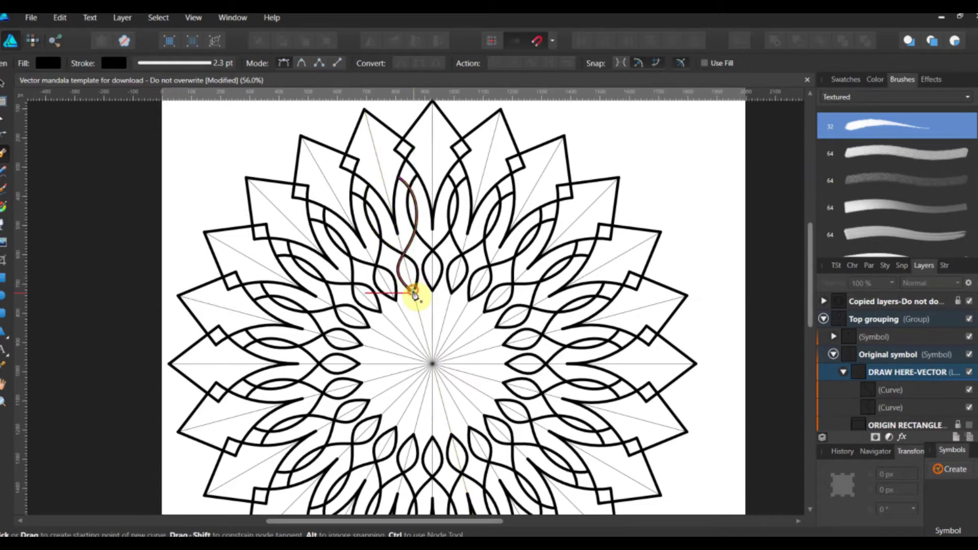
Draw small teardrop petals near the centre, closing the innermost one so its tip fills black.
click(413, 294)
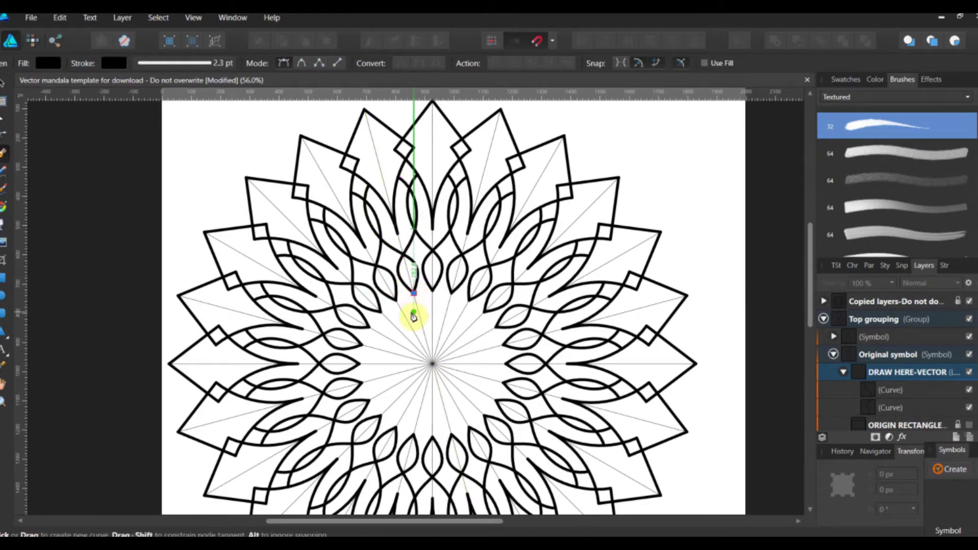
mouse_move(411, 316)
mouse_down()
mouse_move(409, 330)
mouse_move(426, 328)
mouse_up()
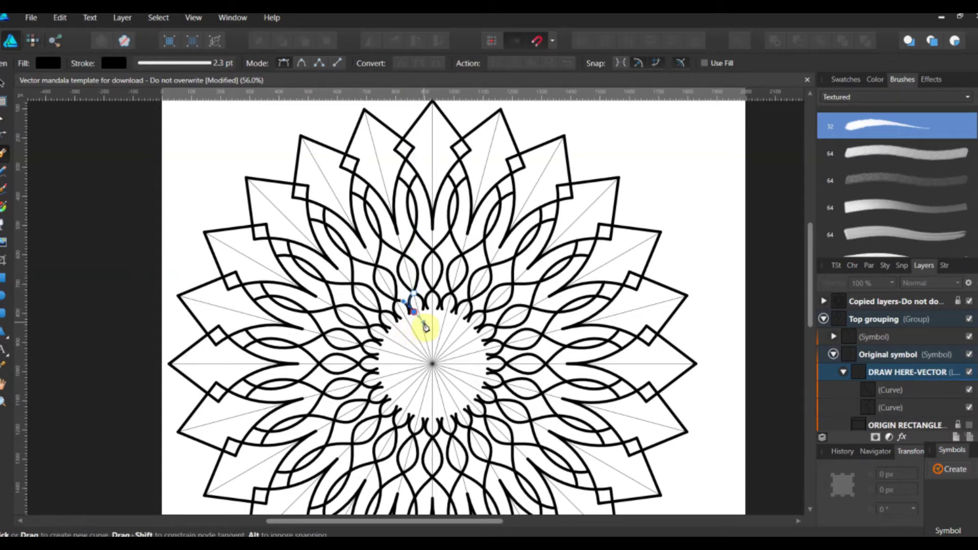
click(425, 327)
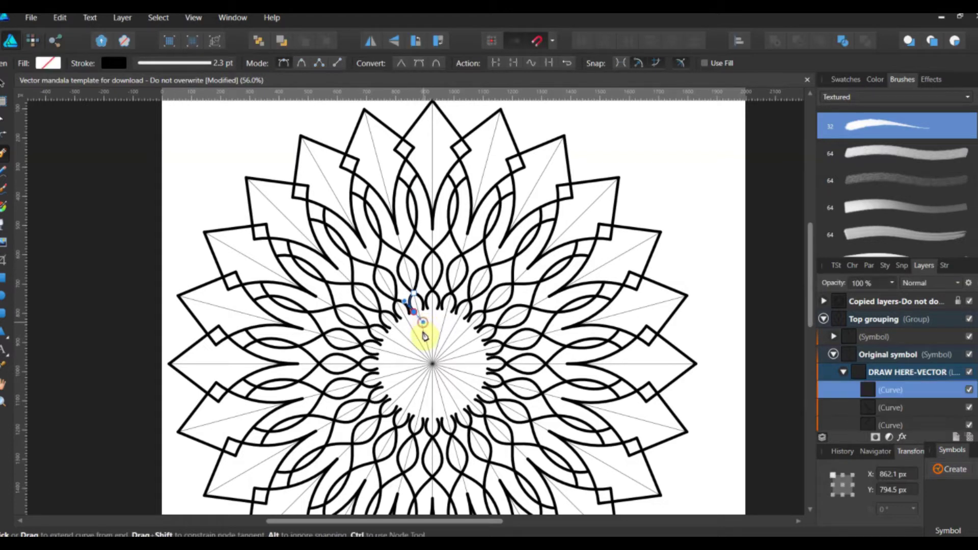
drag(426, 337, 422, 347)
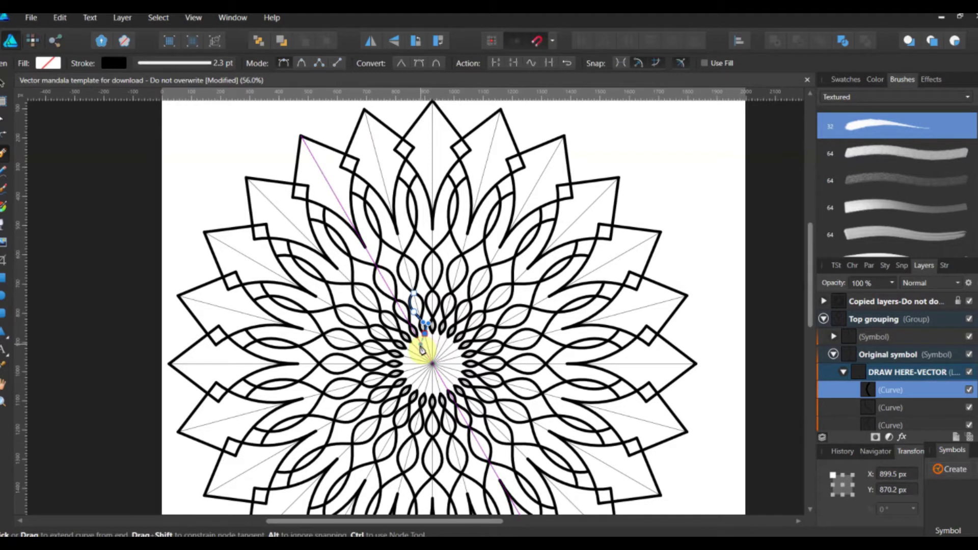
drag(419, 349, 416, 326)
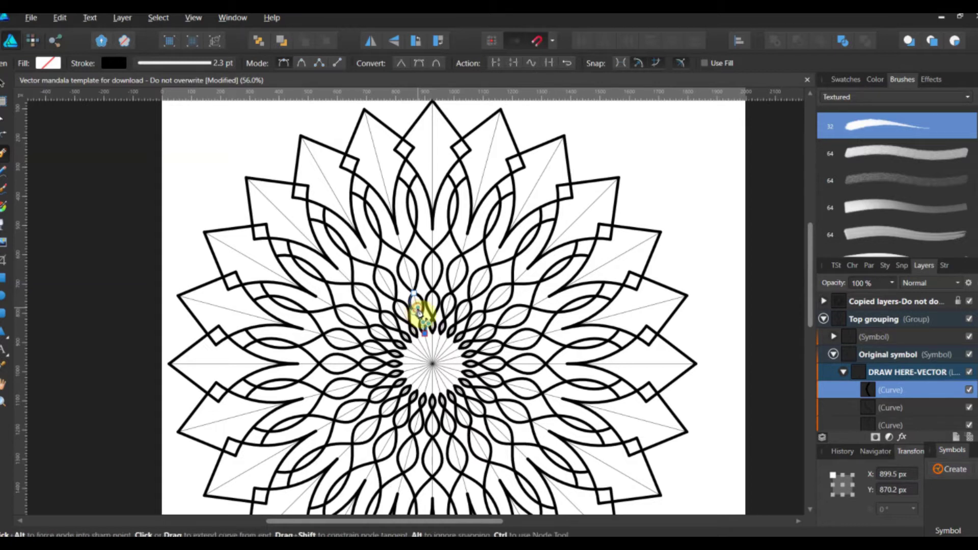
click(419, 312)
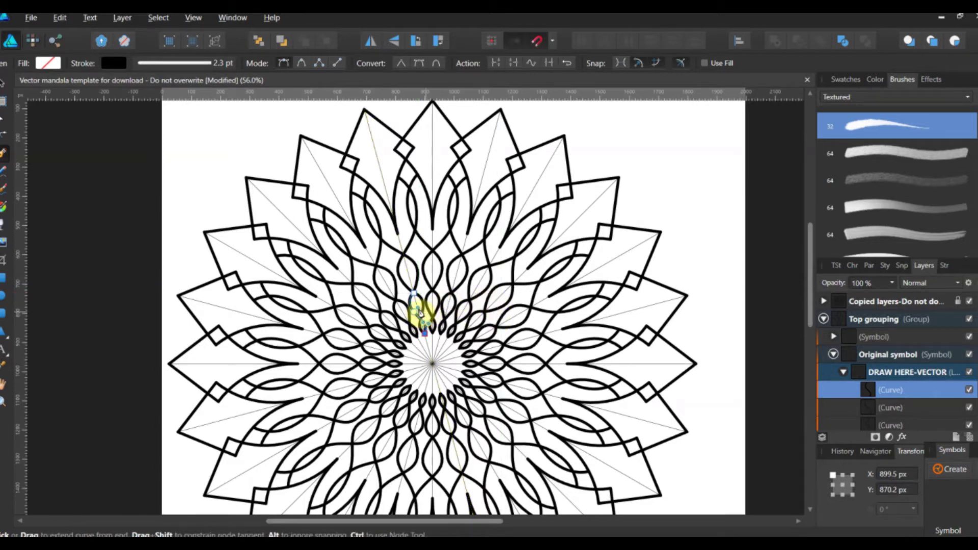
click(420, 311)
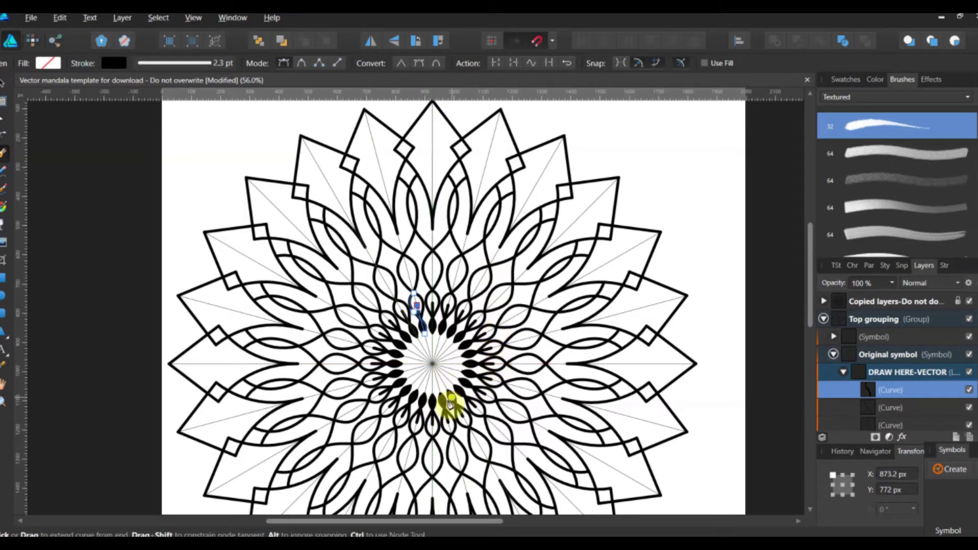
click(4, 404)
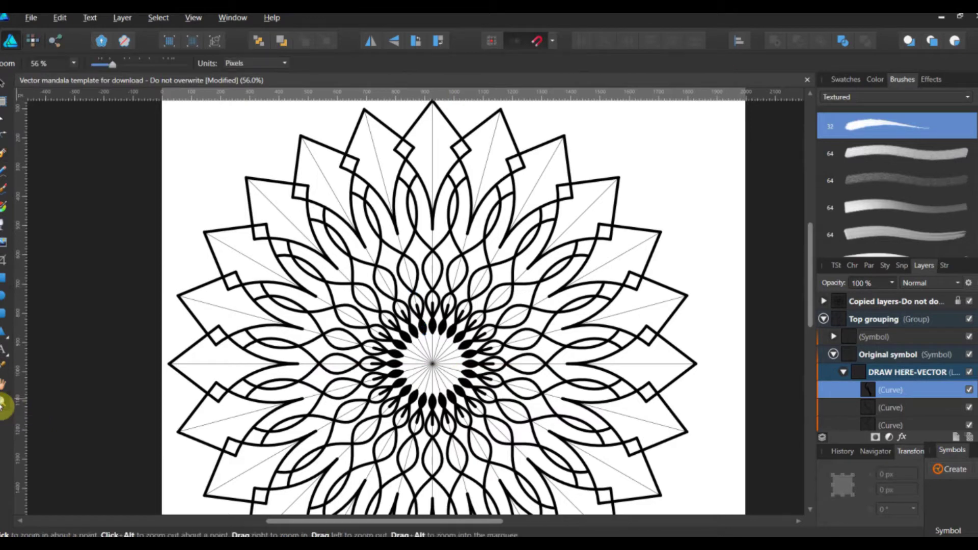
drag(410, 374, 577, 310)
drag(465, 349, 499, 345)
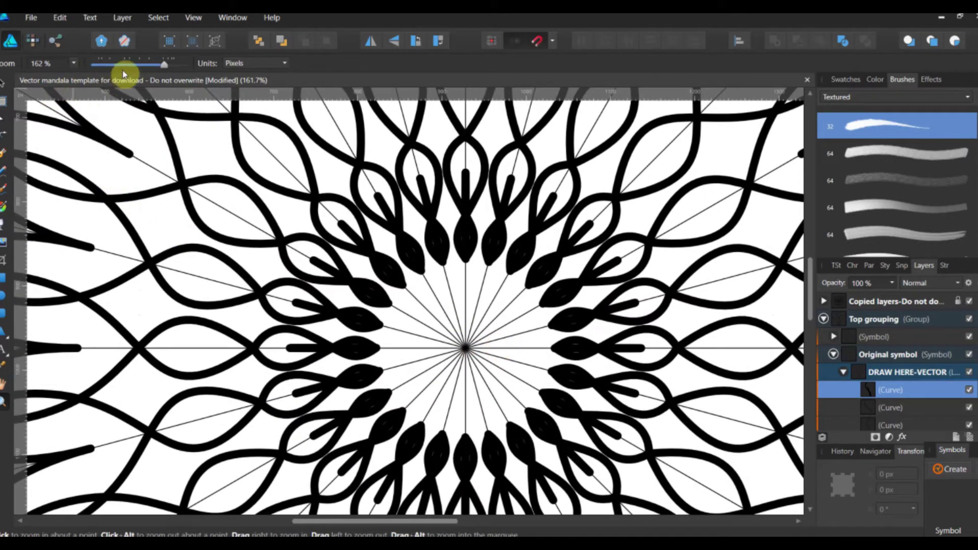
click(5, 154)
click(163, 62)
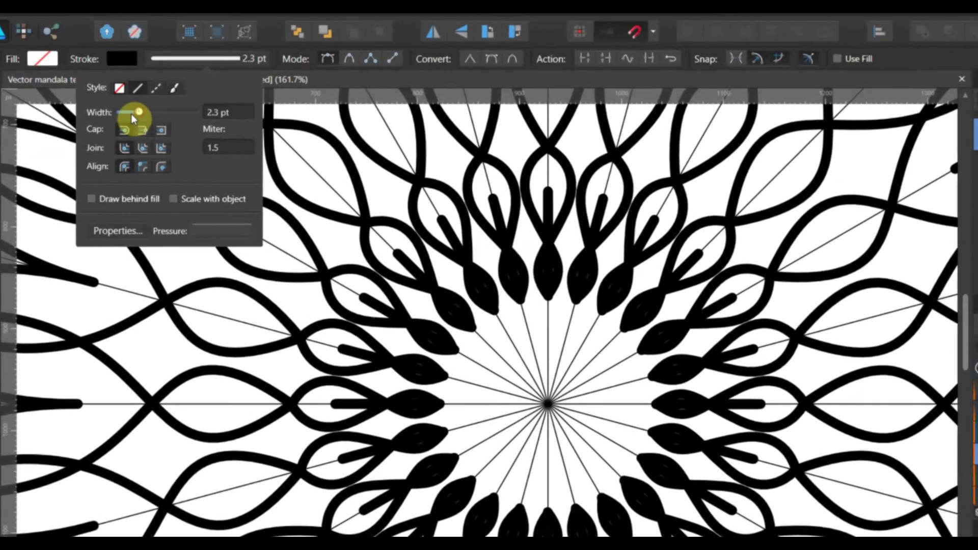
drag(131, 114, 137, 113)
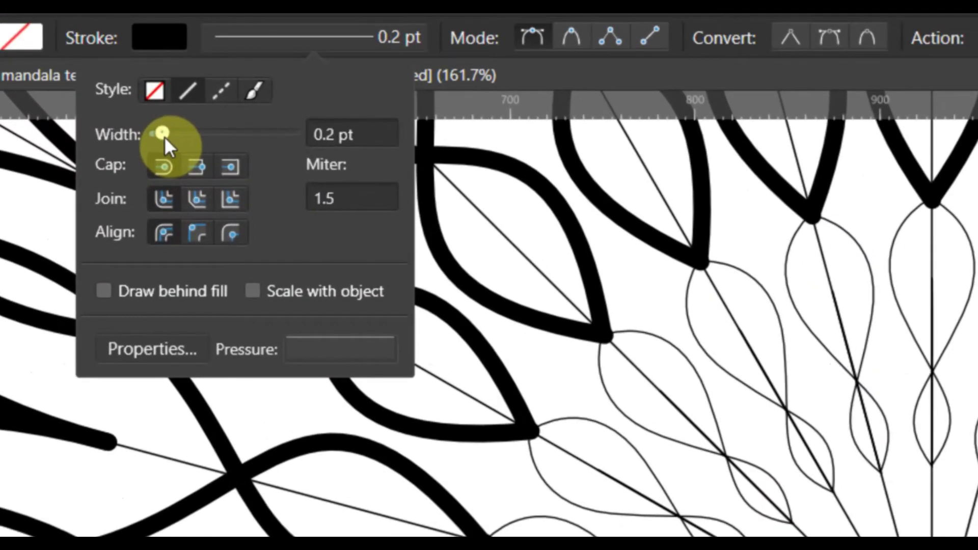
mouse_move(187, 136)
mouse_down()
mouse_move(170, 142)
mouse_move(210, 141)
mouse_up()
click(314, 129)
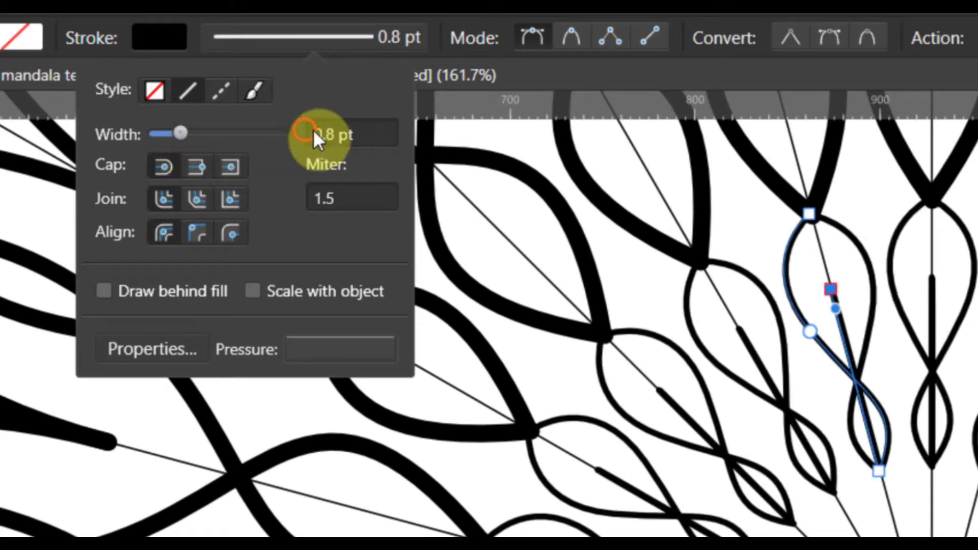
text(2.3)
key(Return)
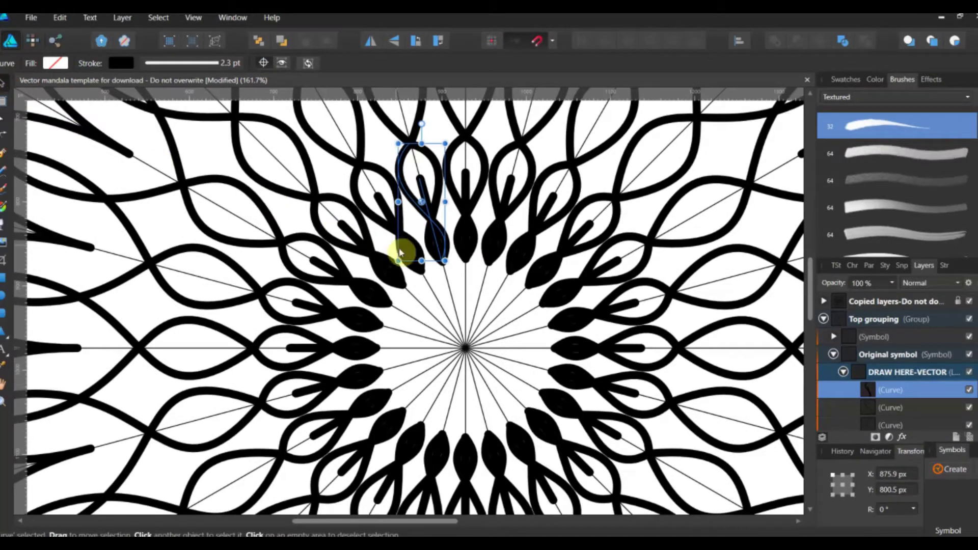
Draw a petal curve from the central petal tip down to the mandala centre.
click(436, 284)
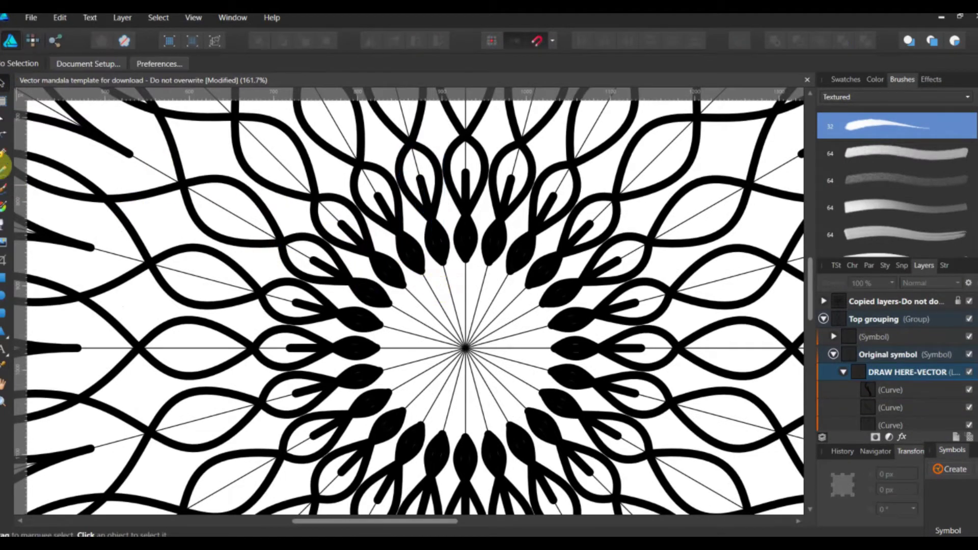
click(4, 153)
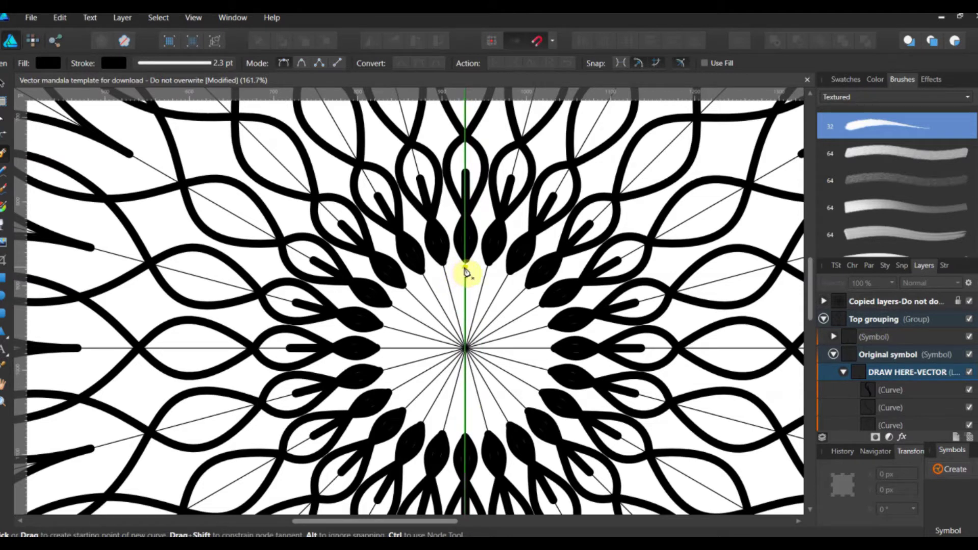
click(465, 262)
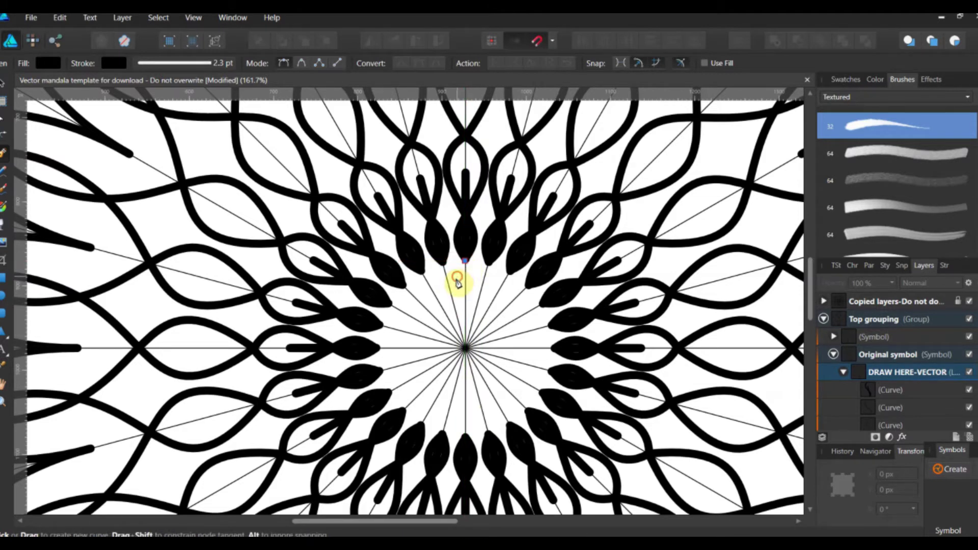
mouse_move(457, 279)
mouse_down()
mouse_move(425, 302)
mouse_move(458, 302)
mouse_up()
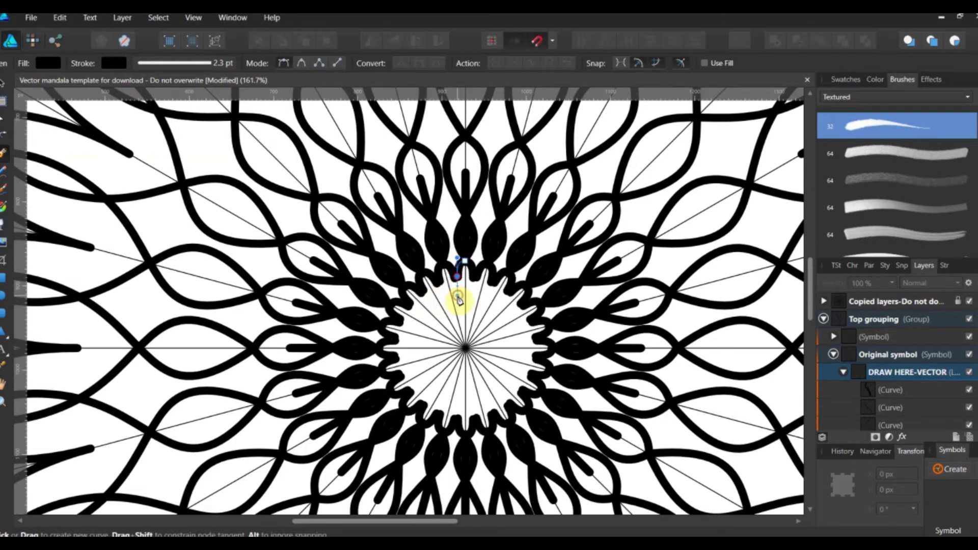
key(a)
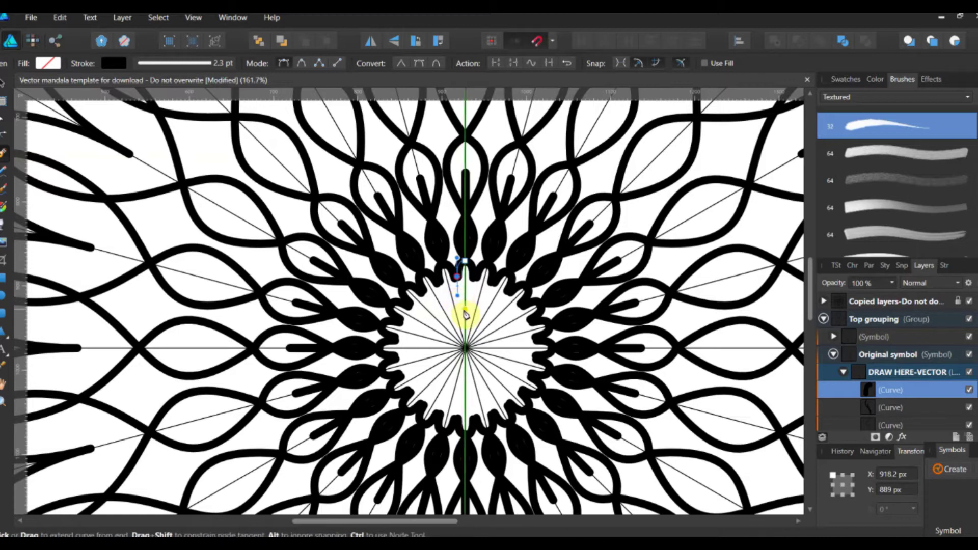
drag(463, 315, 466, 334)
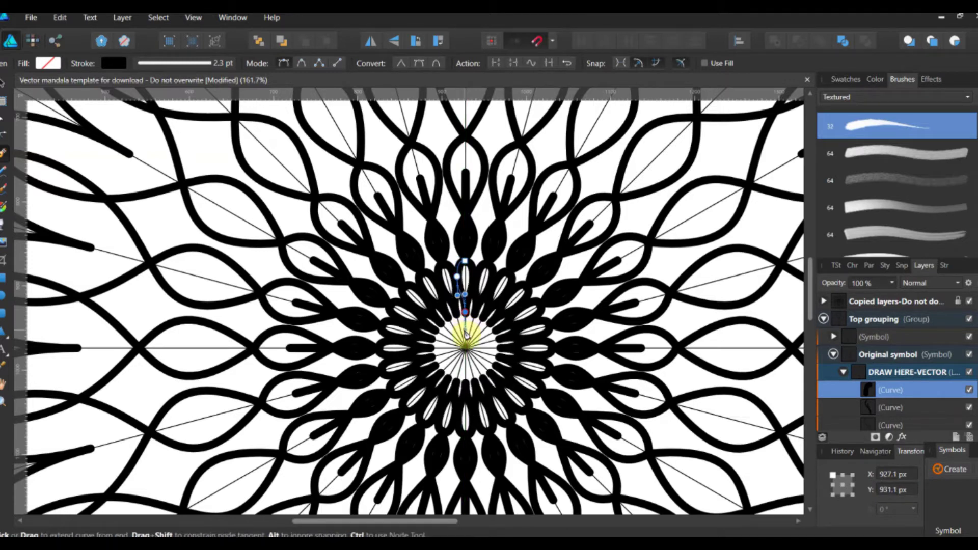
click(465, 332)
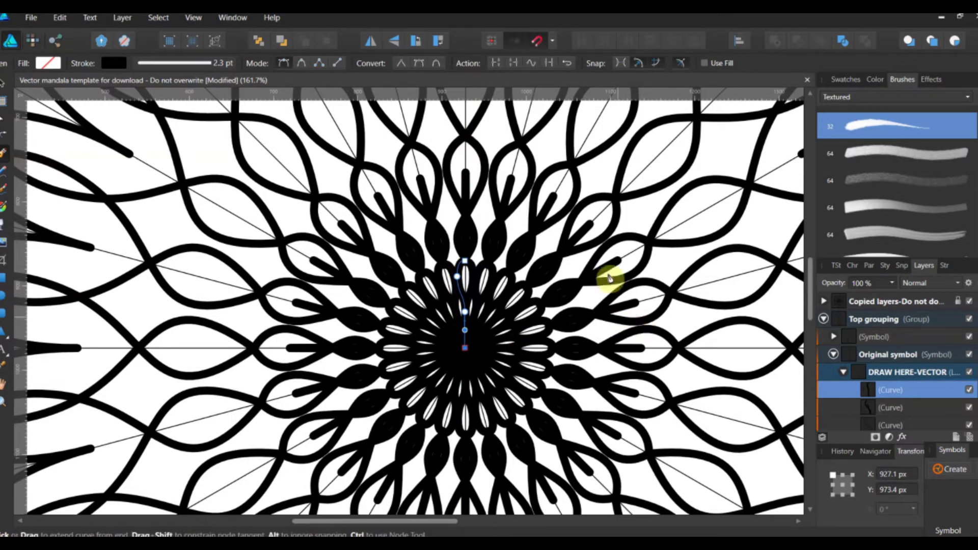
Set the new curve's stroke width to 1.5 pt.
click(201, 66)
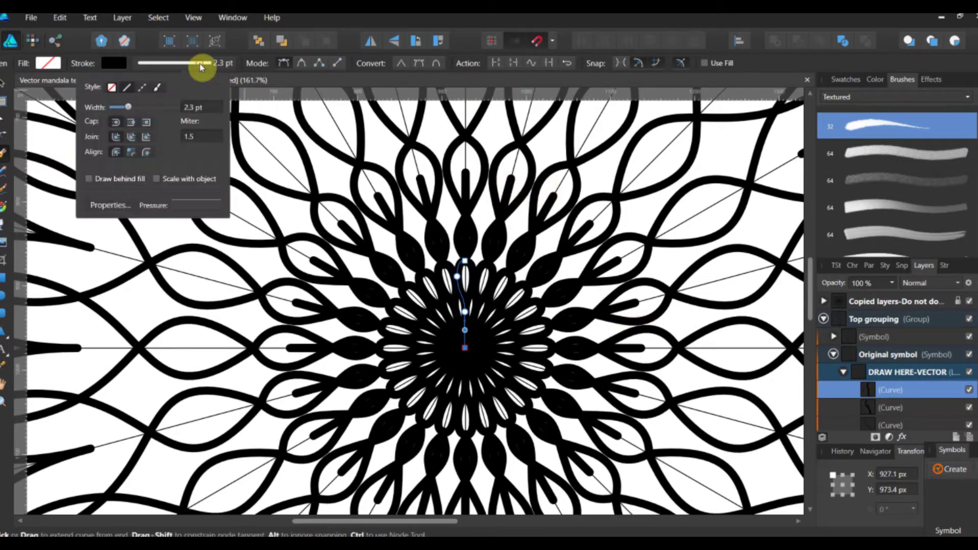
drag(127, 108, 128, 108)
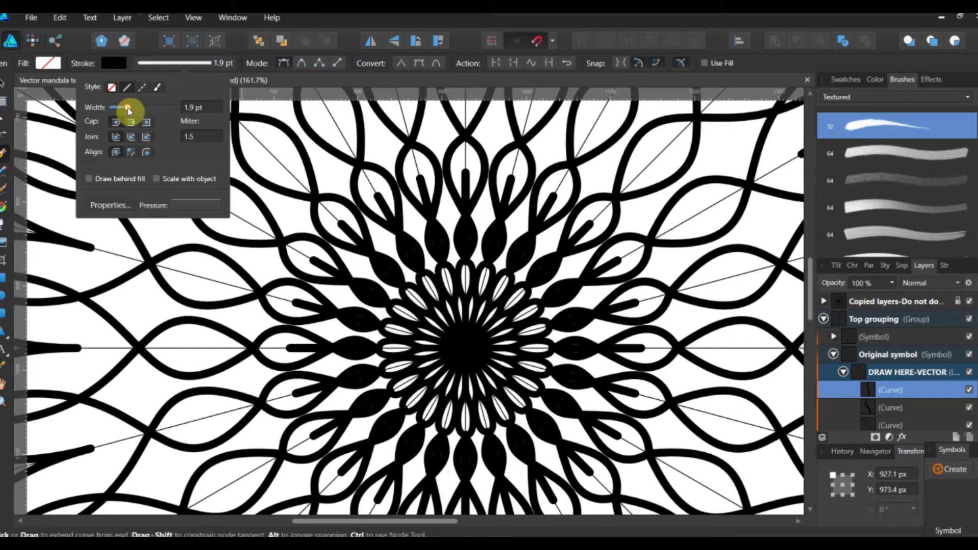
click(200, 104)
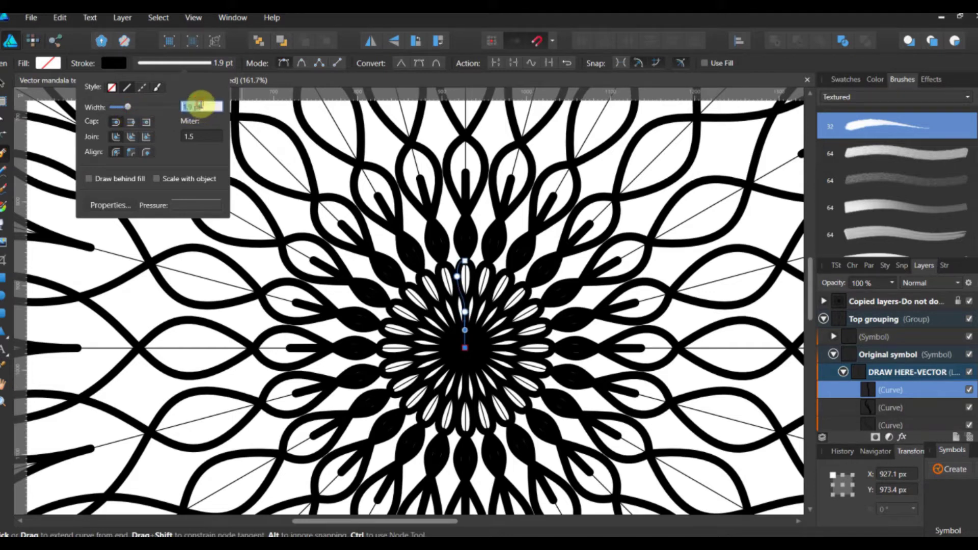
text(1.5)
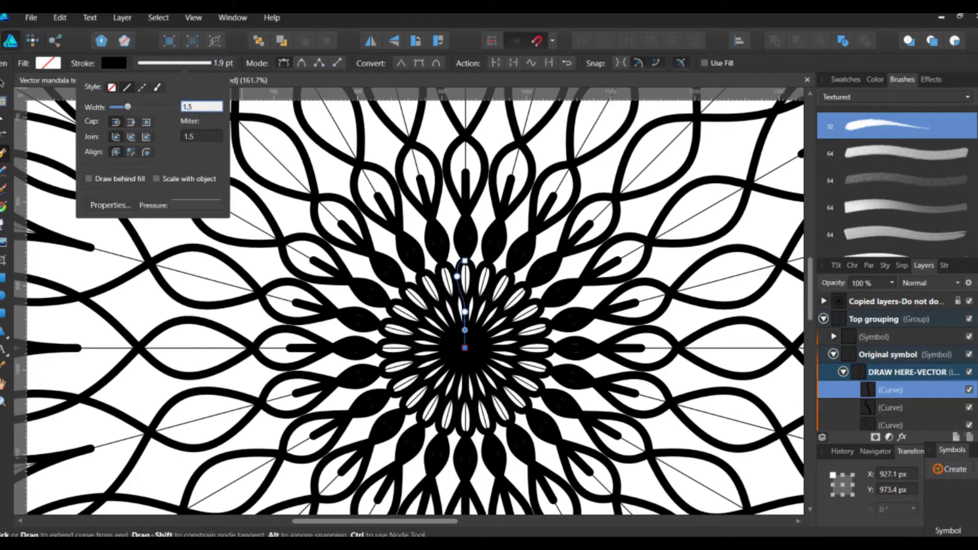
key(Return)
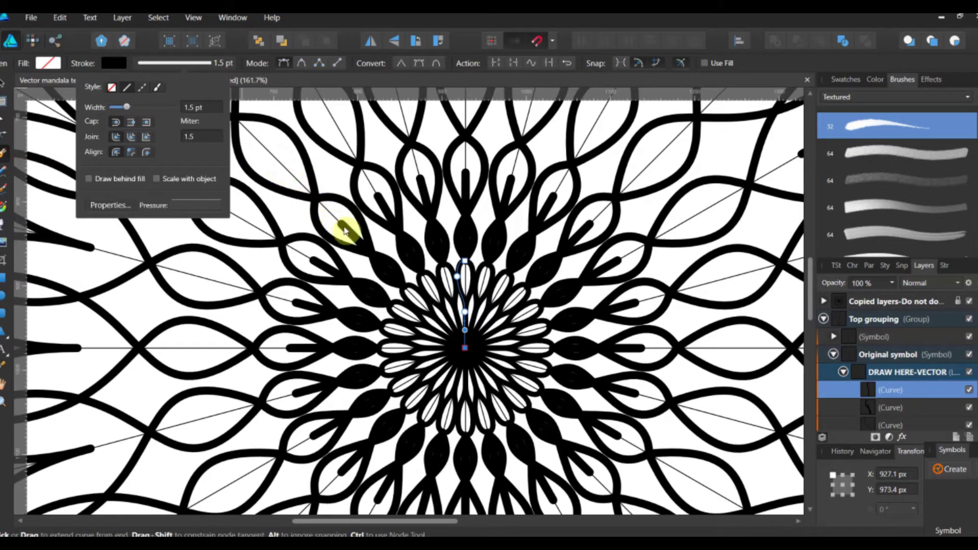
Set the petal outline curve's stroke width to 1.7 pt.
click(6, 86)
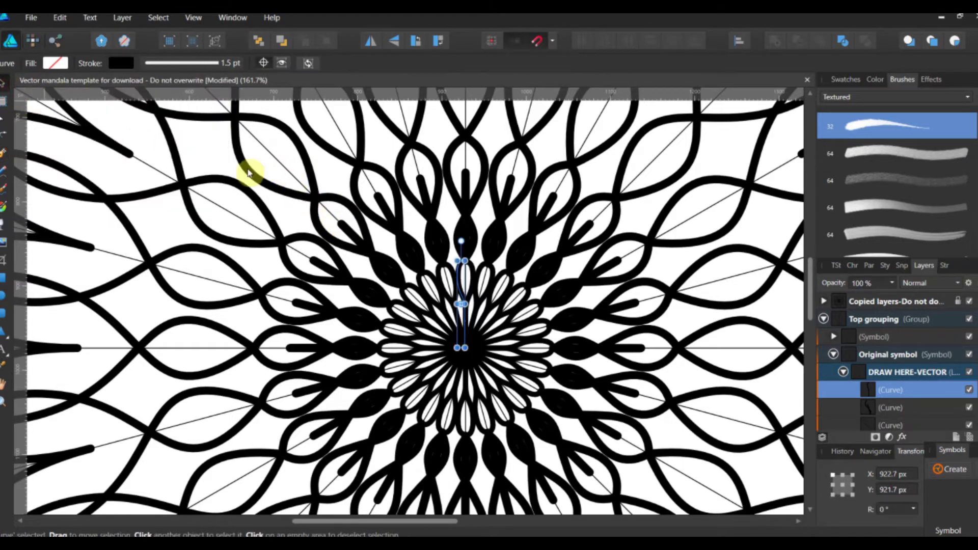
click(463, 229)
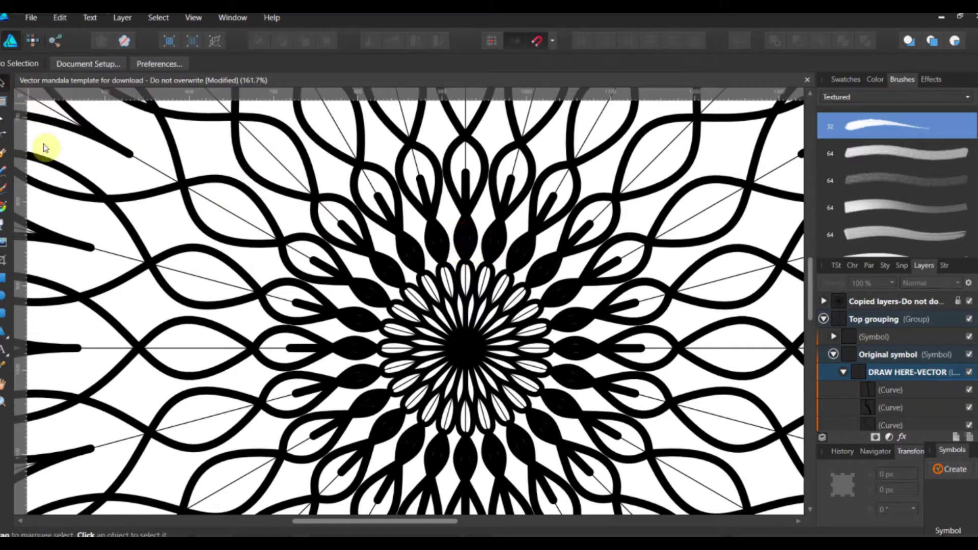
click(386, 242)
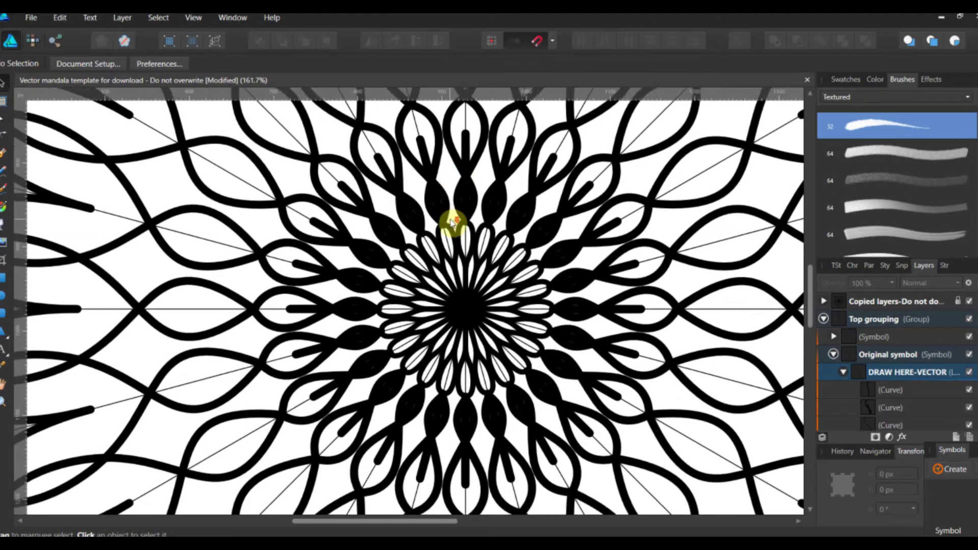
scroll(452, 221, up, 1)
drag(463, 296, 461, 174)
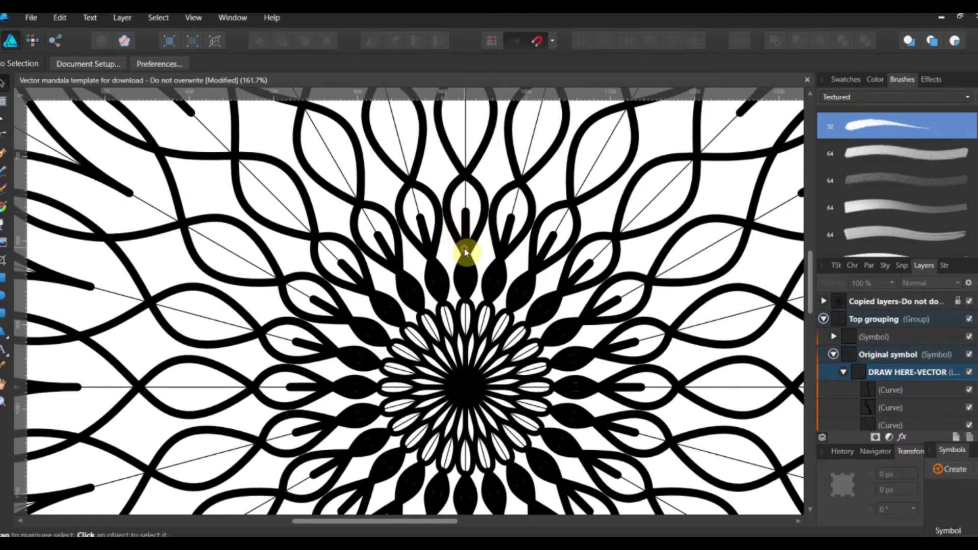
scroll(862, 392, down, 2)
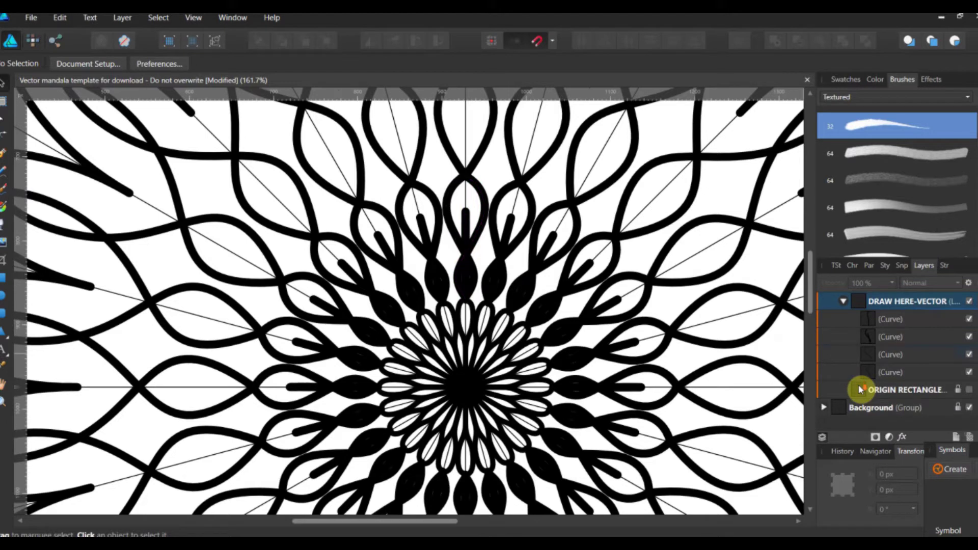
click(870, 358)
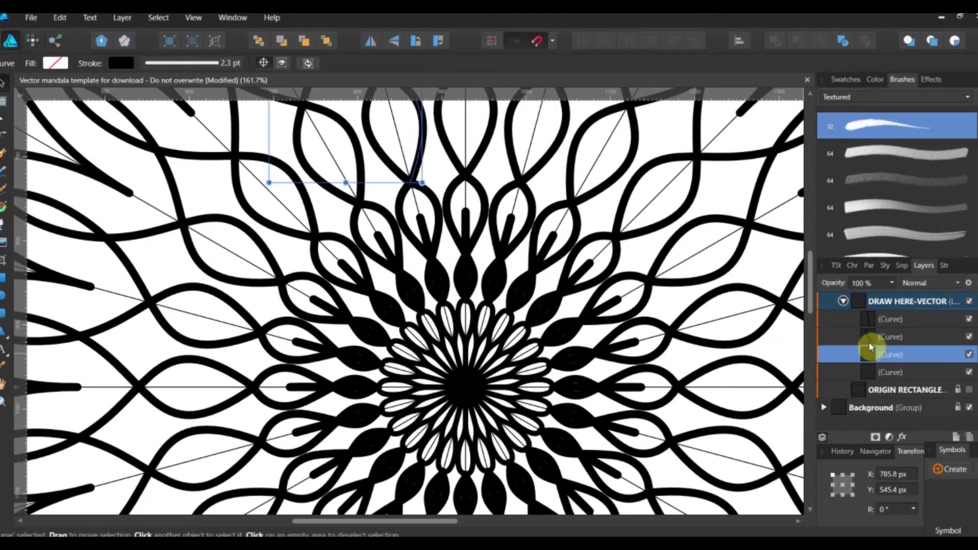
click(869, 339)
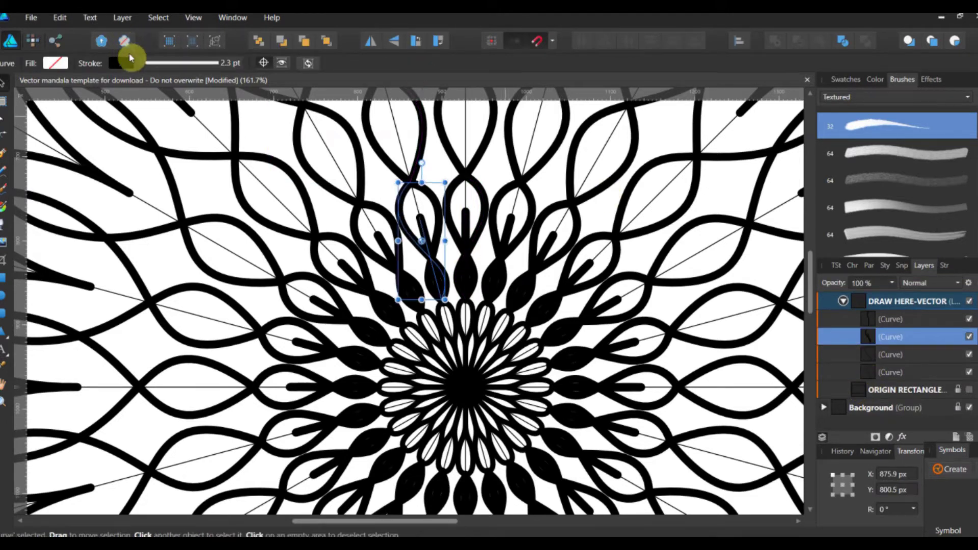
click(164, 63)
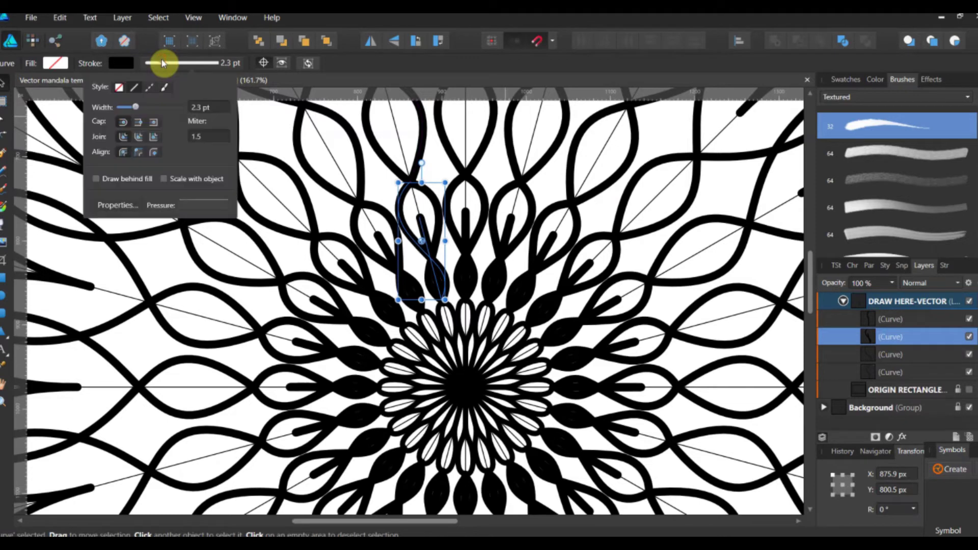
click(200, 107)
text(1.5)
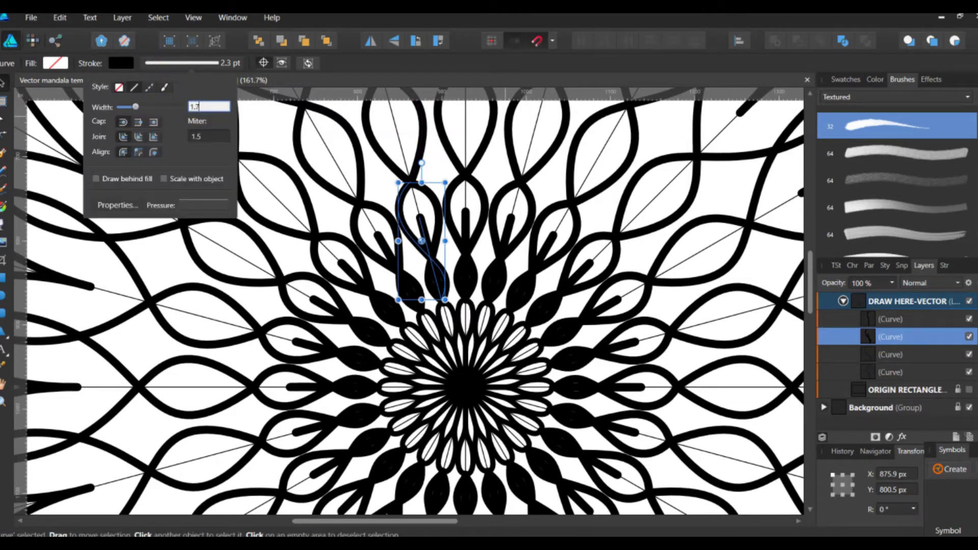
key(Return)
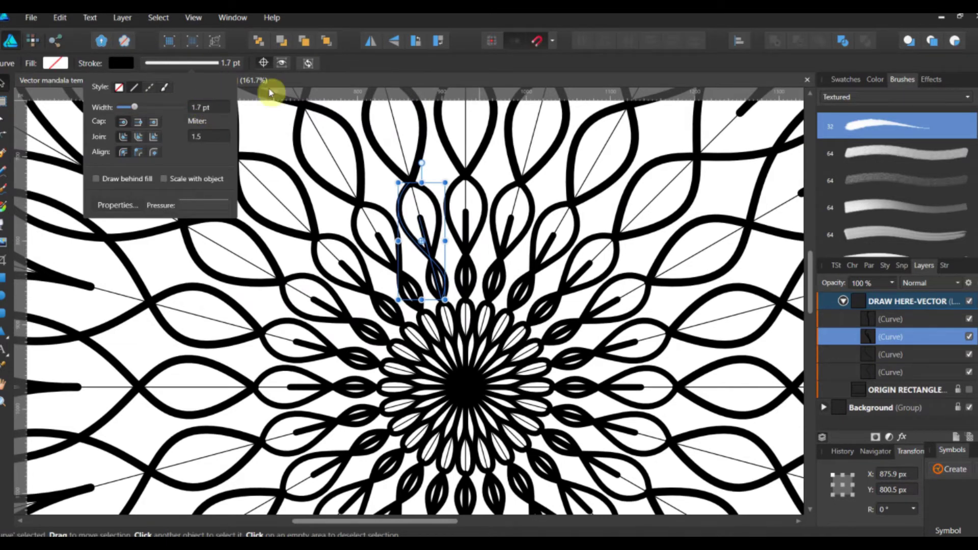
scroll(350, 148, up, 1)
scroll(362, 174, up, 1)
click(382, 220)
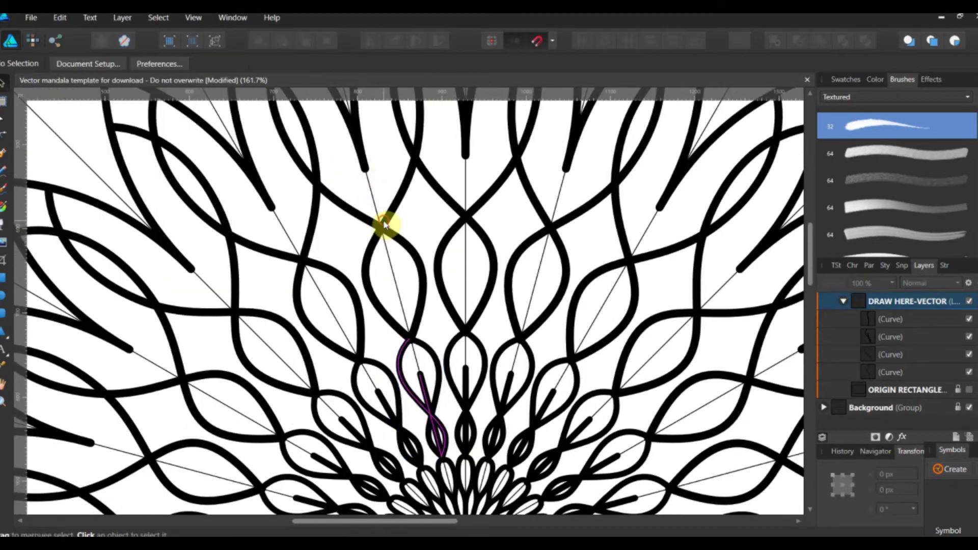
Set the wavy outer curve's stroke width to 1.9 pt after briefly trying 5 pt.
click(870, 336)
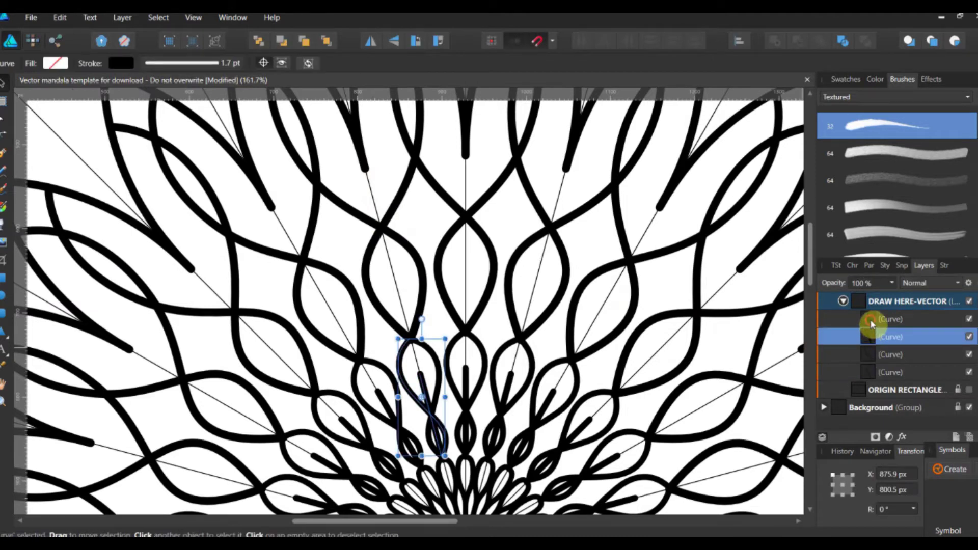
click(871, 355)
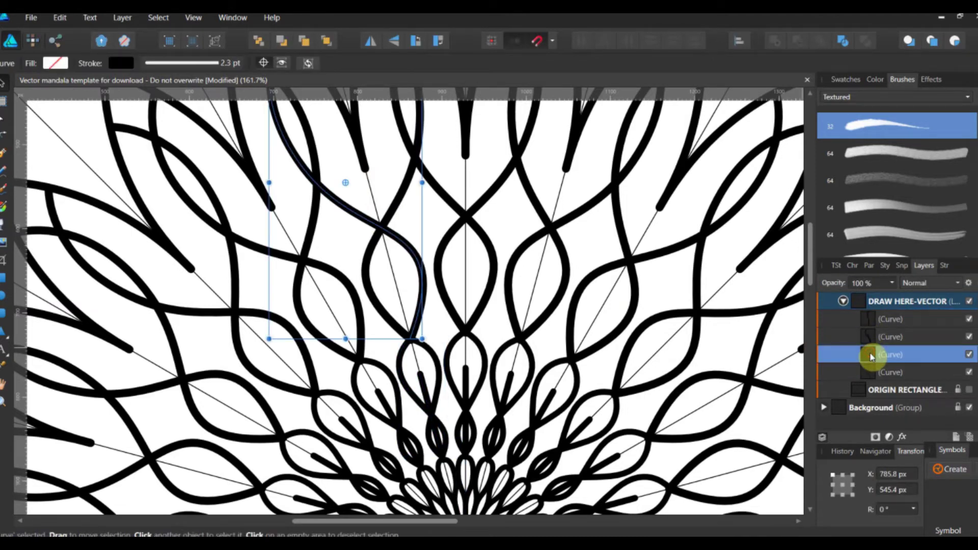
click(207, 67)
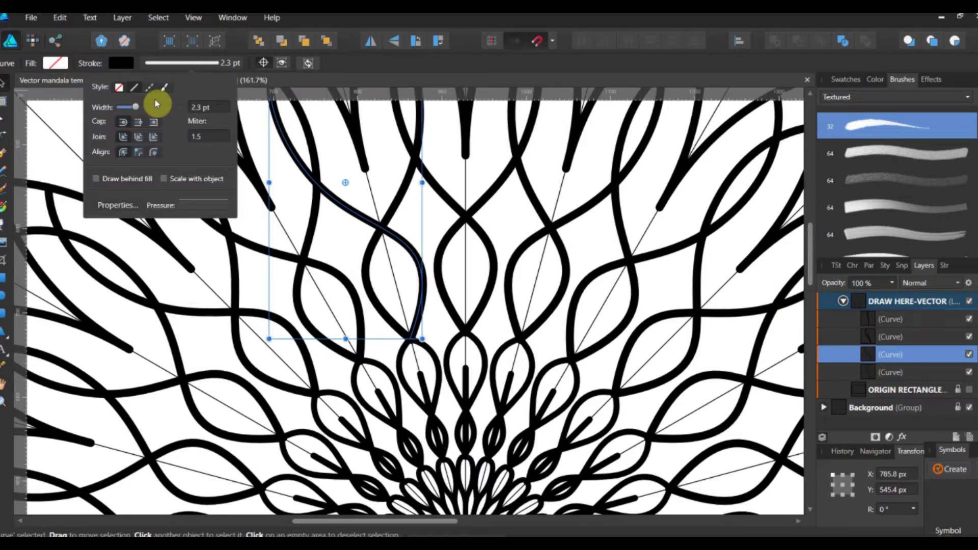
click(200, 106)
text(1.9)
click(200, 107)
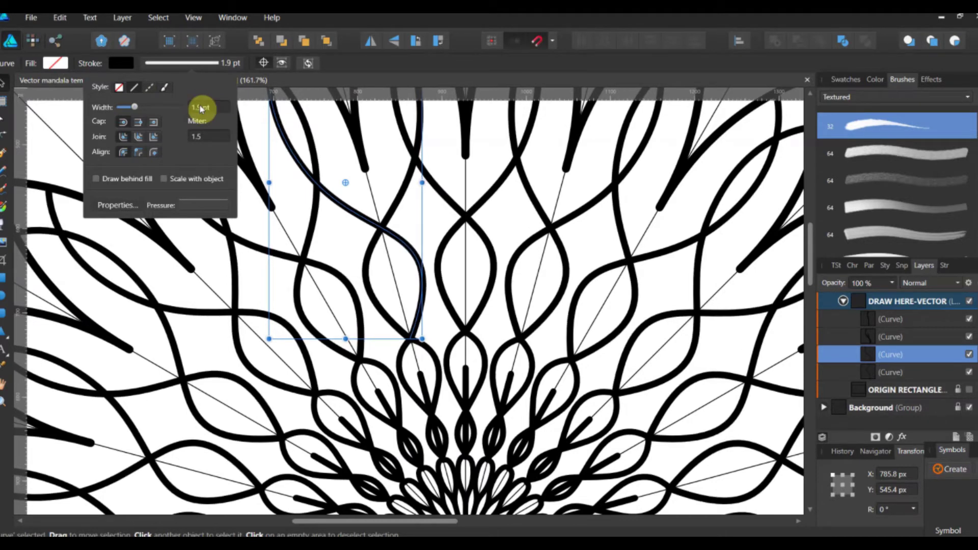
drag(201, 107, 230, 131)
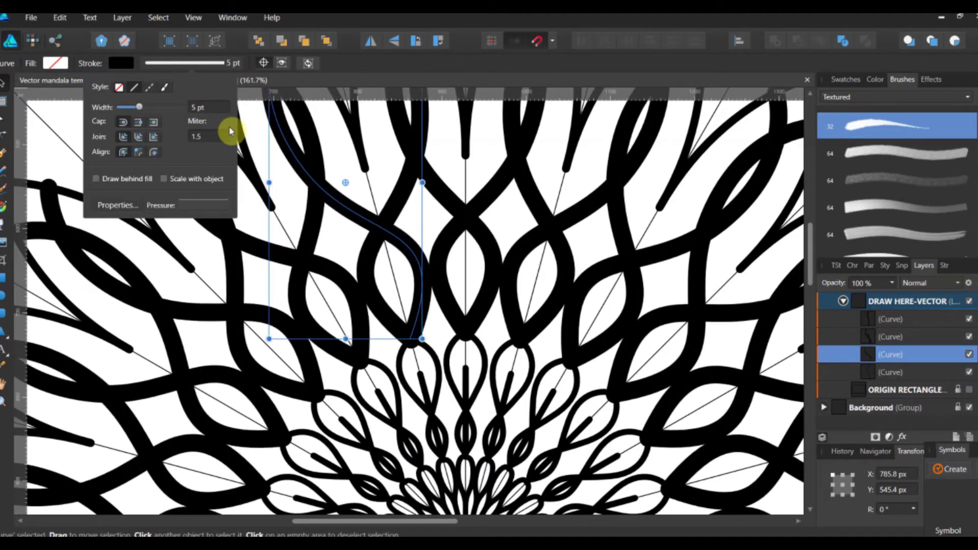
click(207, 109)
text(1.9)
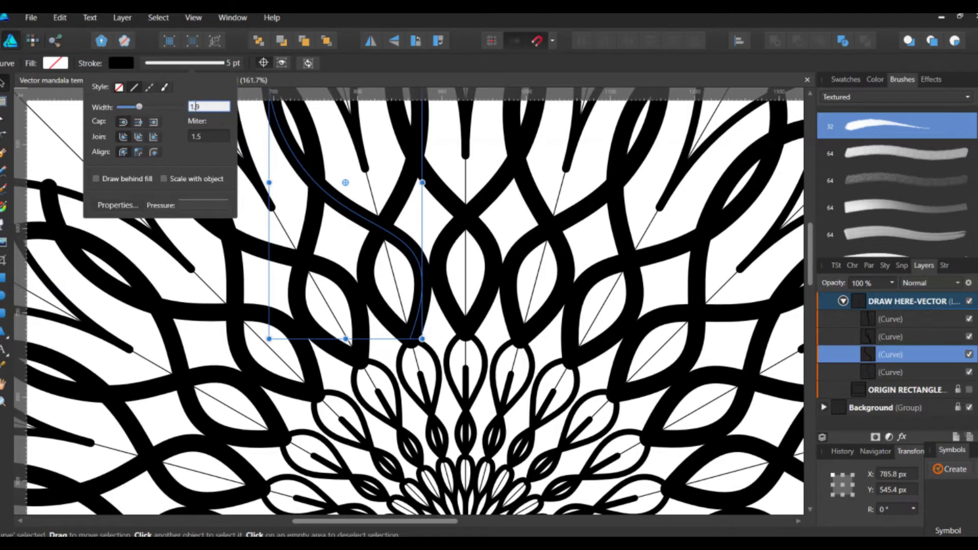
click(213, 114)
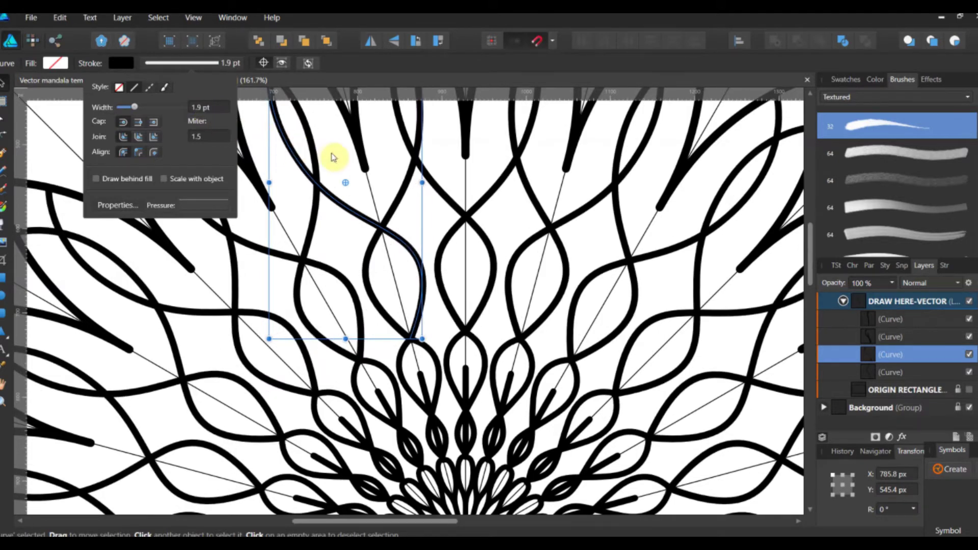
click(332, 157)
scroll(331, 157, up, 3)
scroll(334, 157, up, 2)
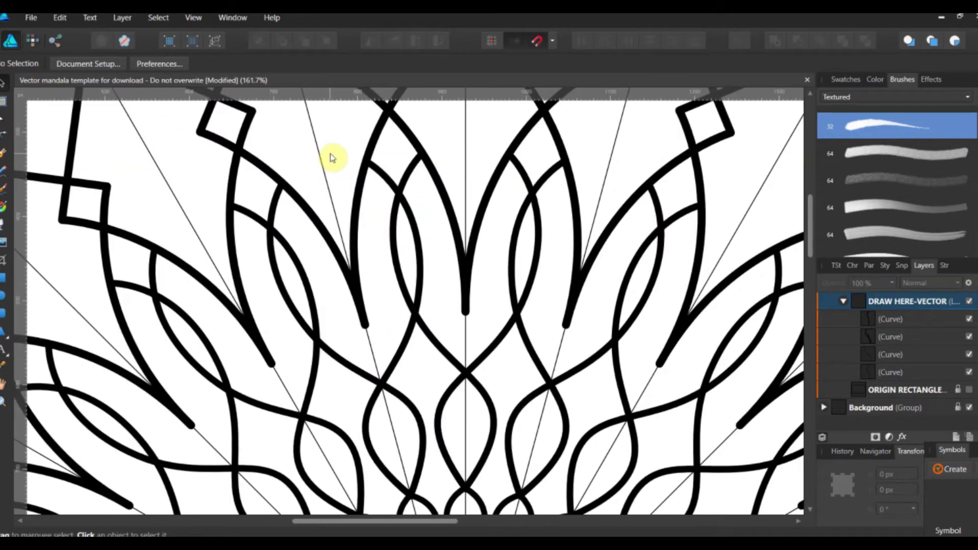
scroll(334, 155, up, 2)
scroll(276, 183, up, 3)
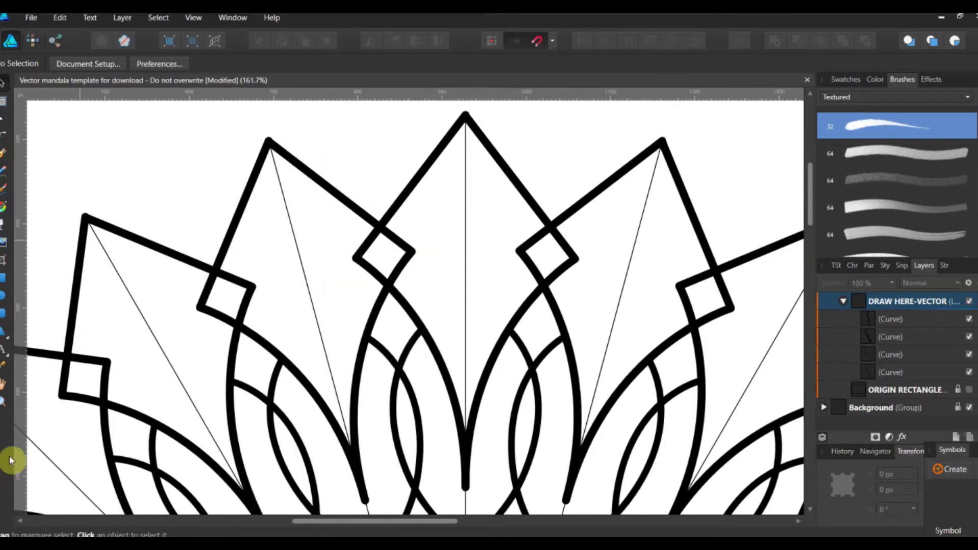
Zoom out to about 33% so the whole mandala fits in view.
click(4, 401)
drag(461, 324, 260, 336)
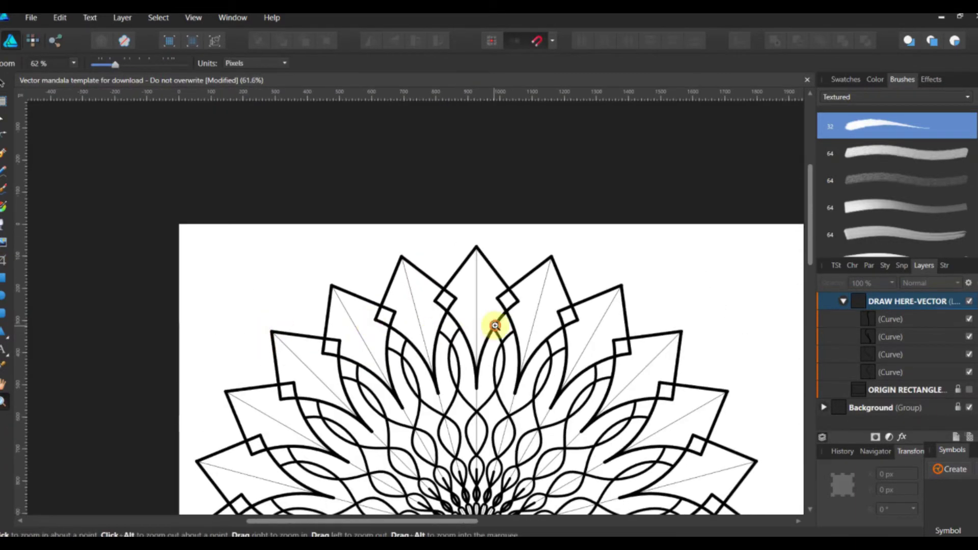
drag(491, 328, 277, 327)
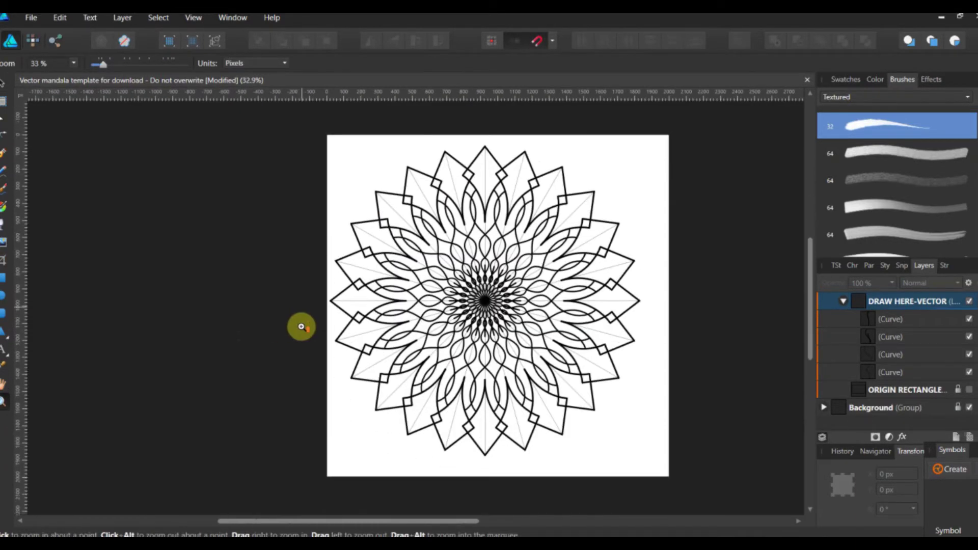
scroll(306, 367, up, 1)
drag(327, 522, 400, 524)
scroll(387, 425, down, 2)
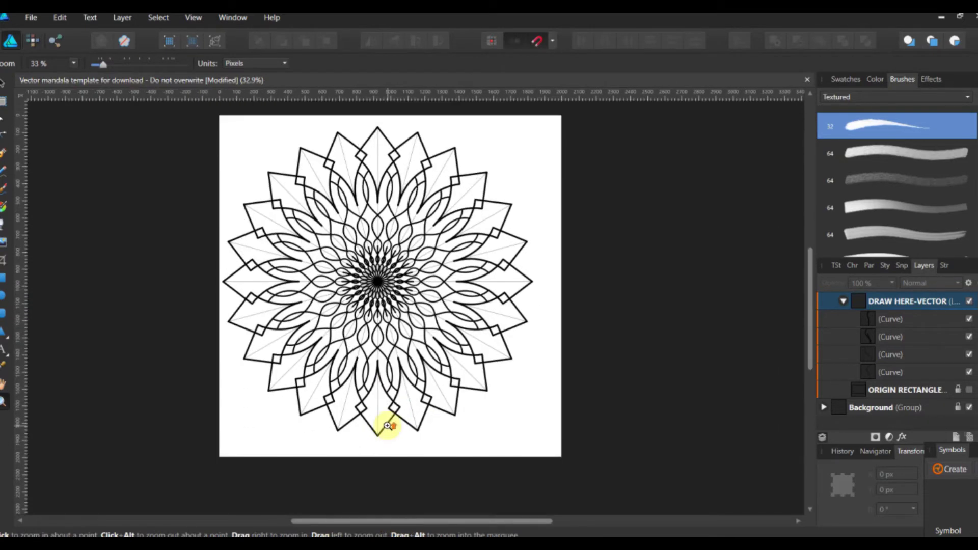
scroll(388, 426, up, 1)
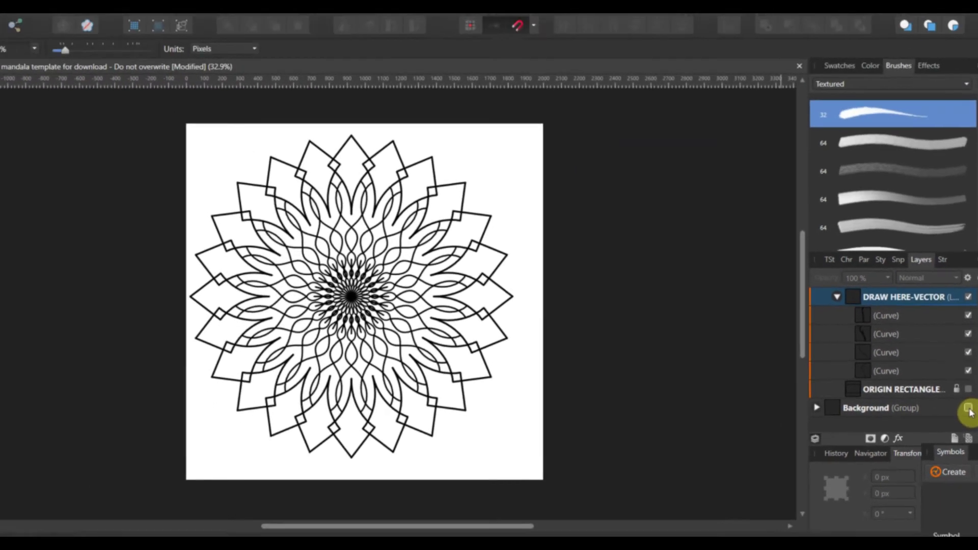
Toggle the Background group's visibility, leaving the guide lines hidden.
click(969, 408)
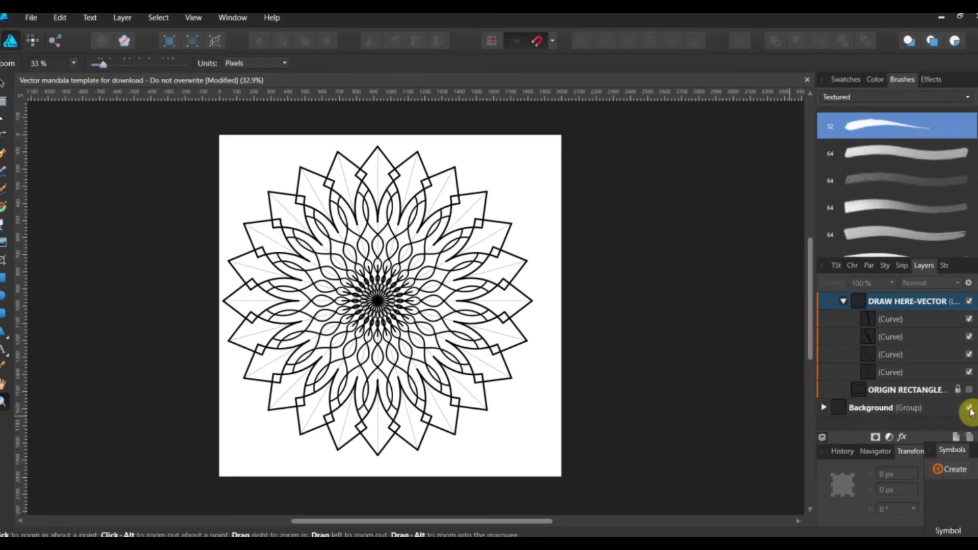
click(968, 409)
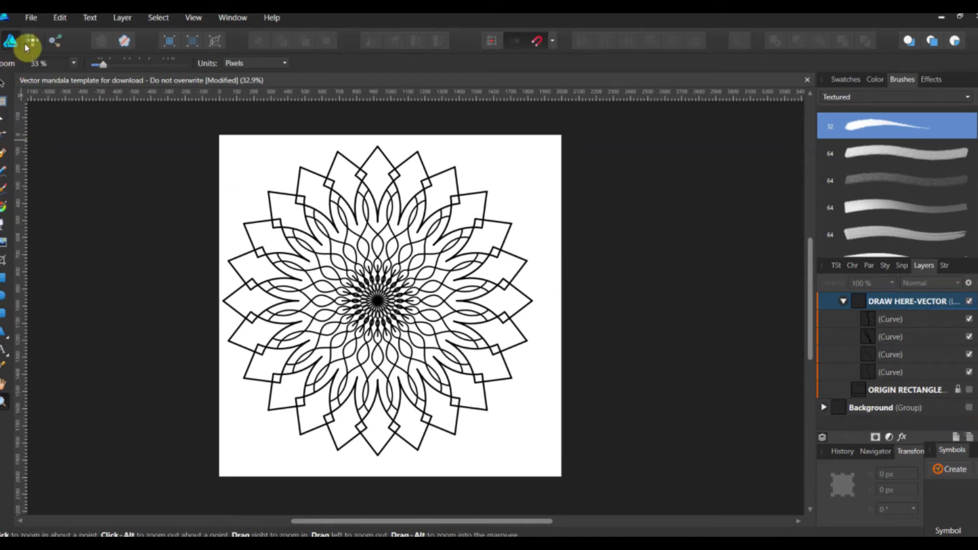
Start Save As and clear the old file name to enter 'Mandala 1'.
click(30, 18)
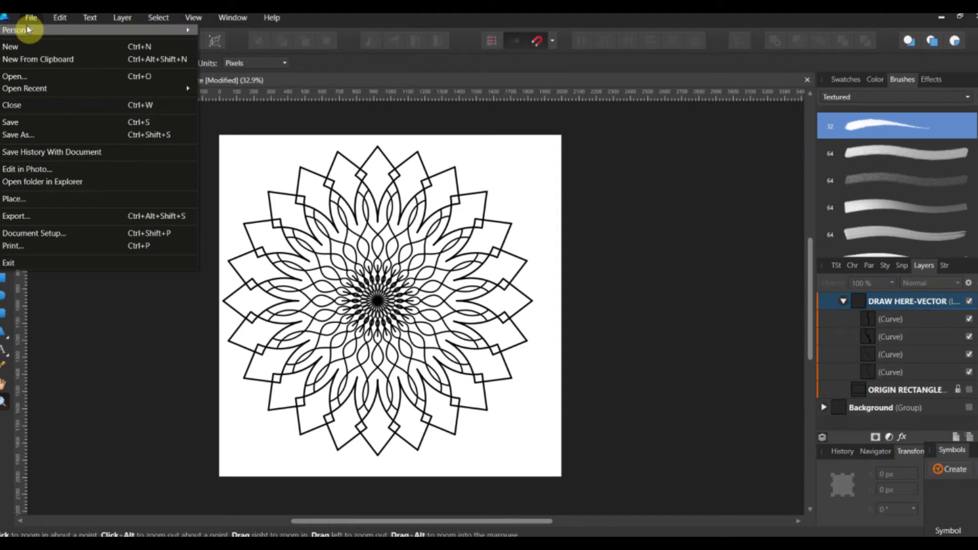
click(22, 136)
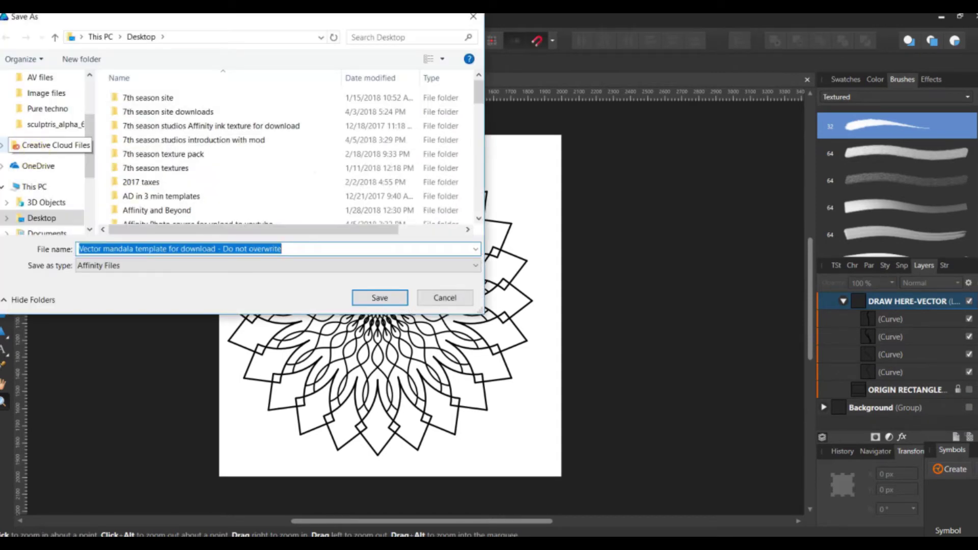
text(Mndala)
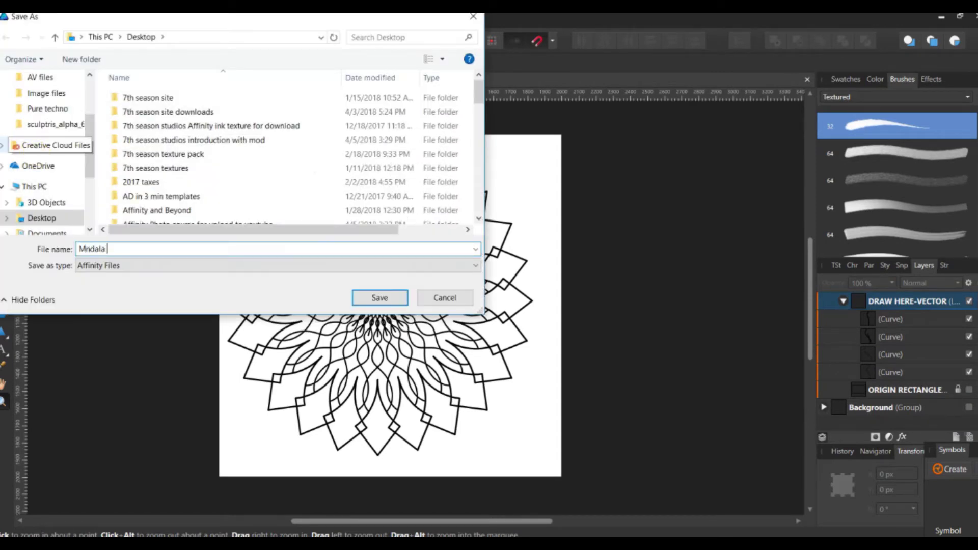
key(BackSpace)
key(BackSpace)
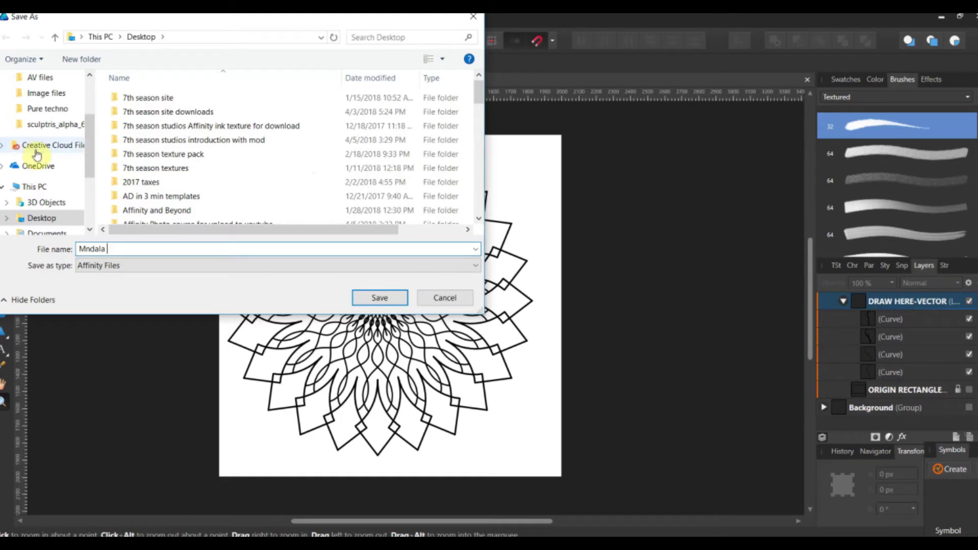
key(BackSpace)
key(BackSpace)
key(BackSpace)
text(andala)
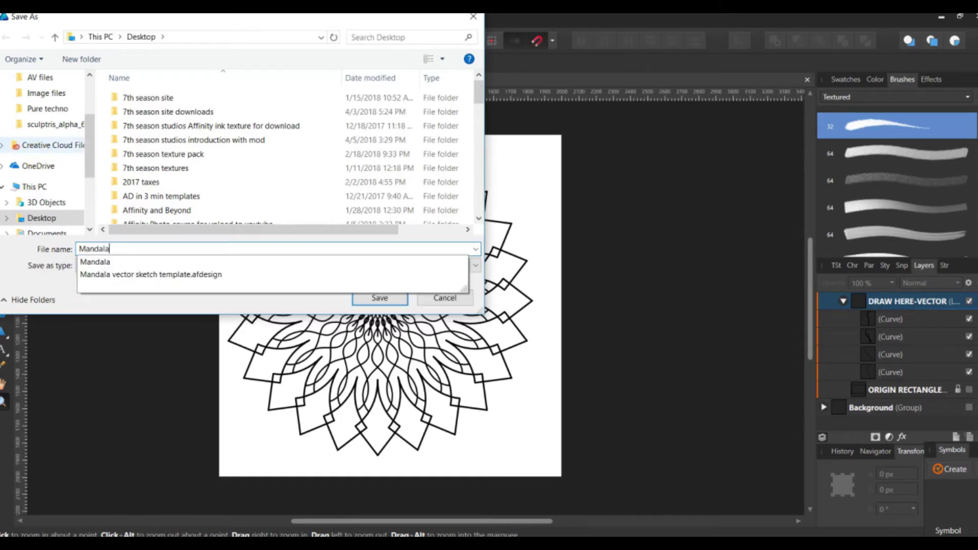
text( 1)
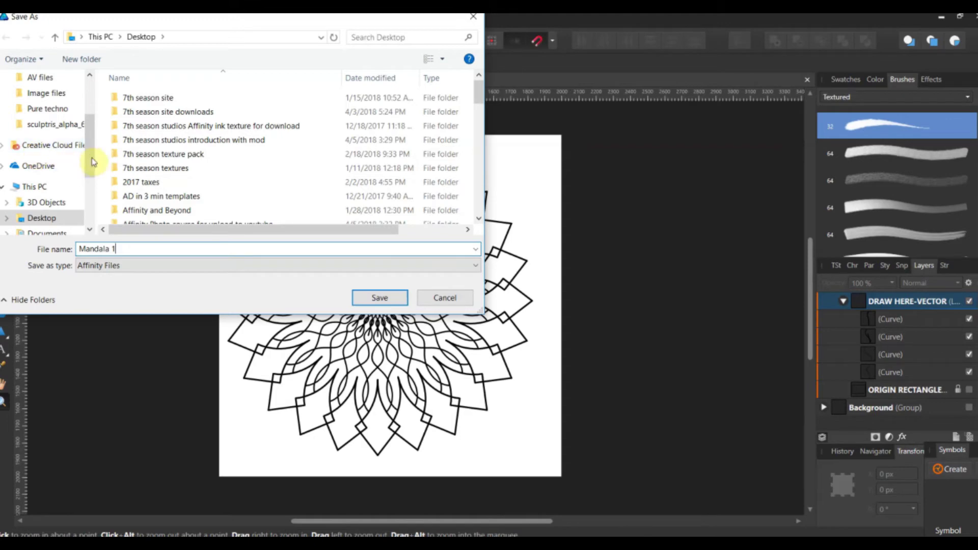
Save as Mandala 1, then open the vector mandala template file in a second tab.
click(398, 299)
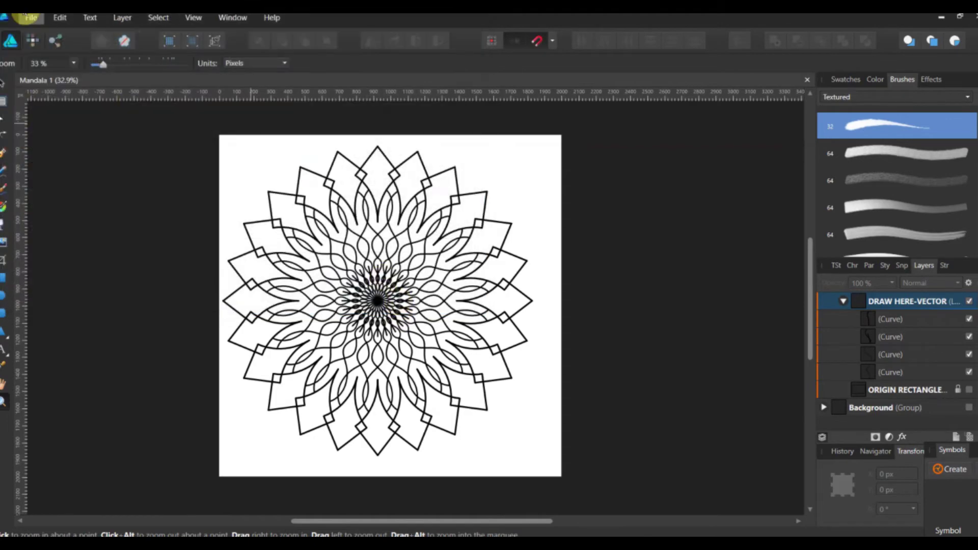
click(30, 17)
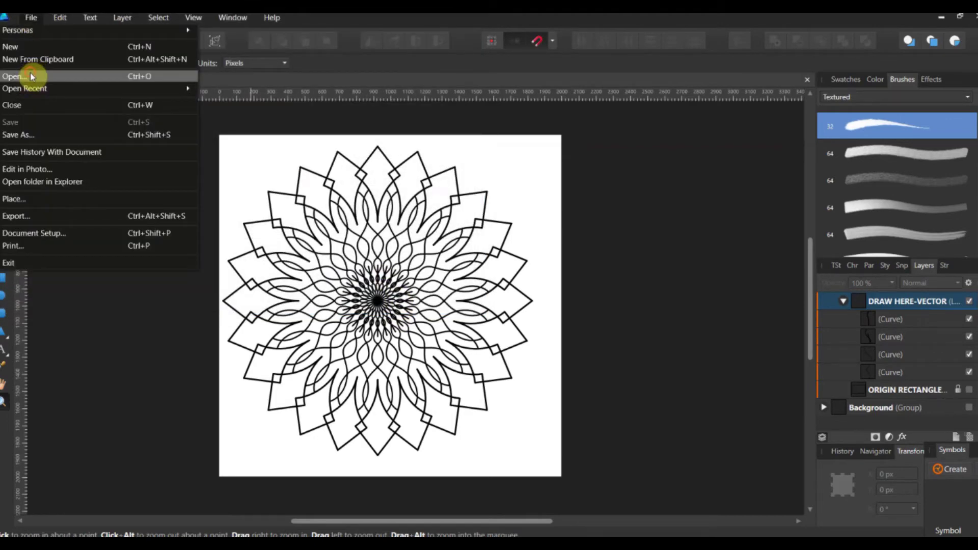
click(31, 76)
scroll(226, 159, down, 5)
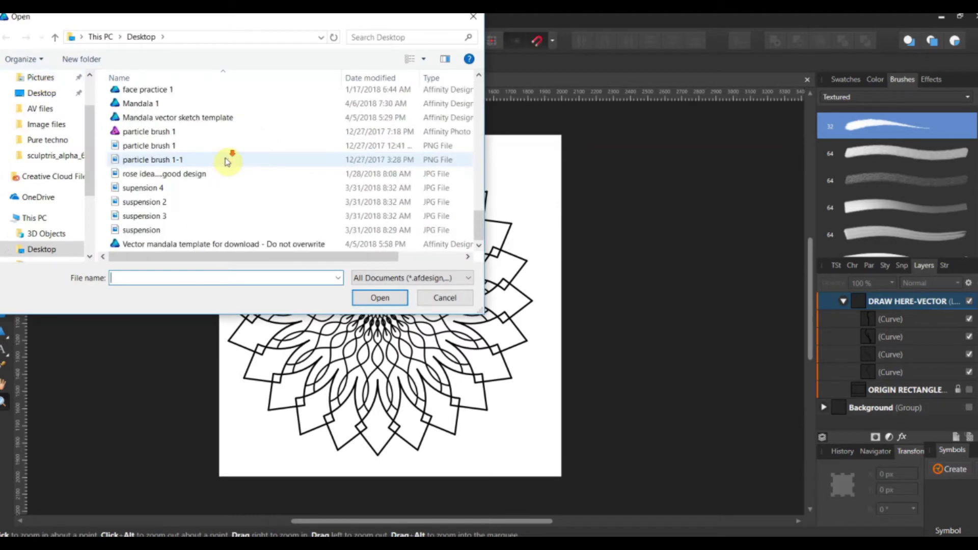
click(229, 244)
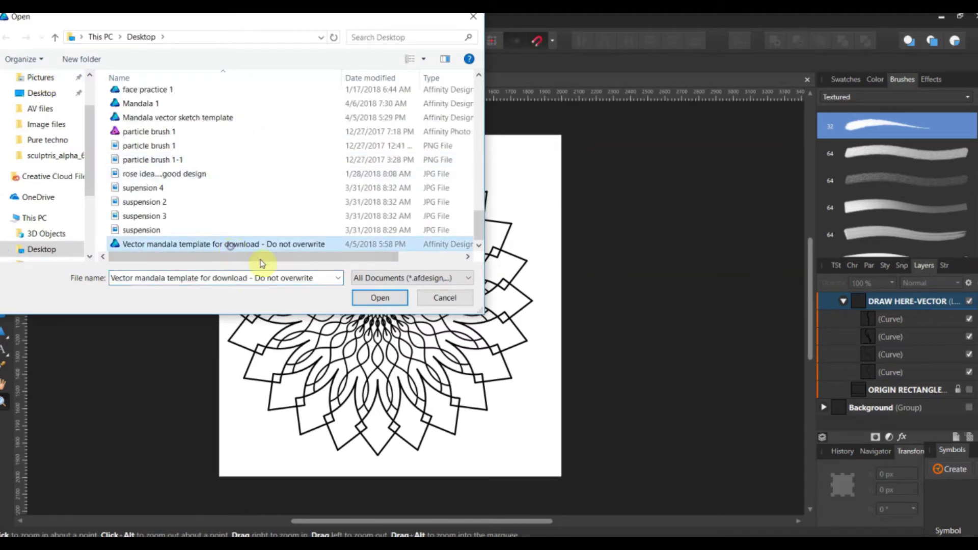
click(361, 303)
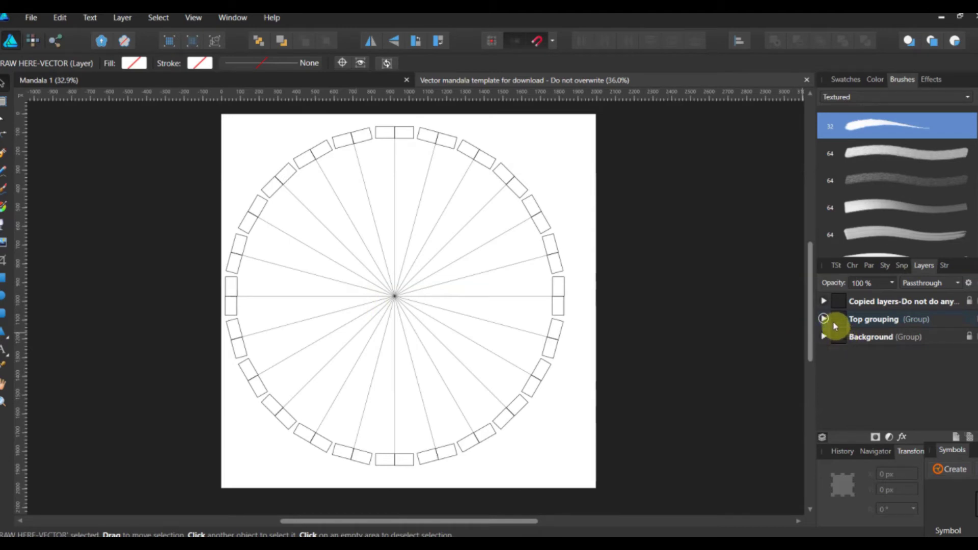
Expand Top grouping and the Original symbol, then hide the ORIGIN RECTANGLE ring.
click(823, 319)
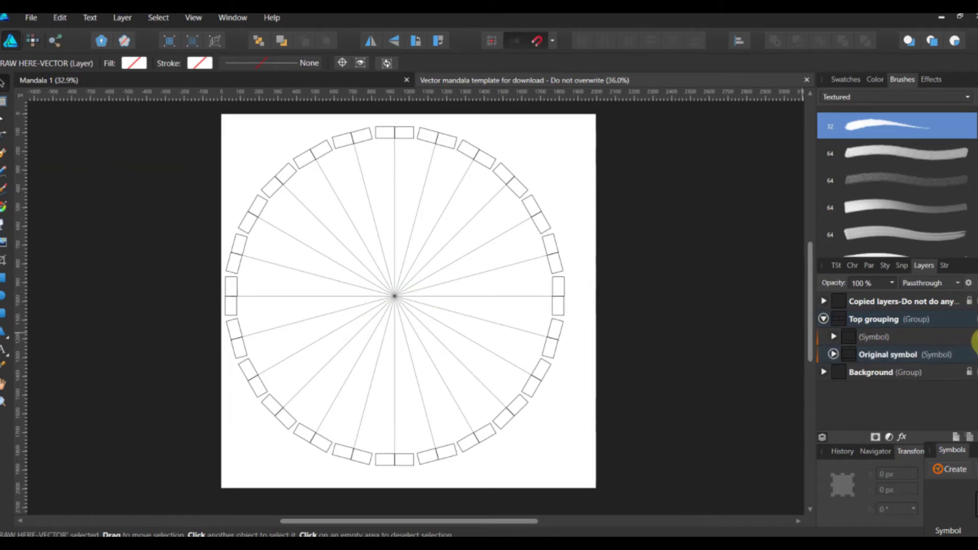
click(833, 354)
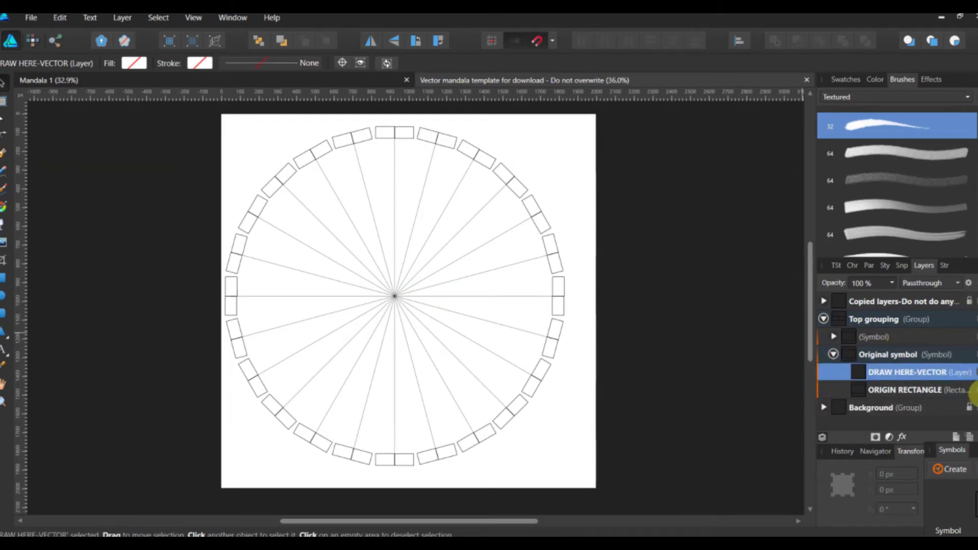
click(975, 391)
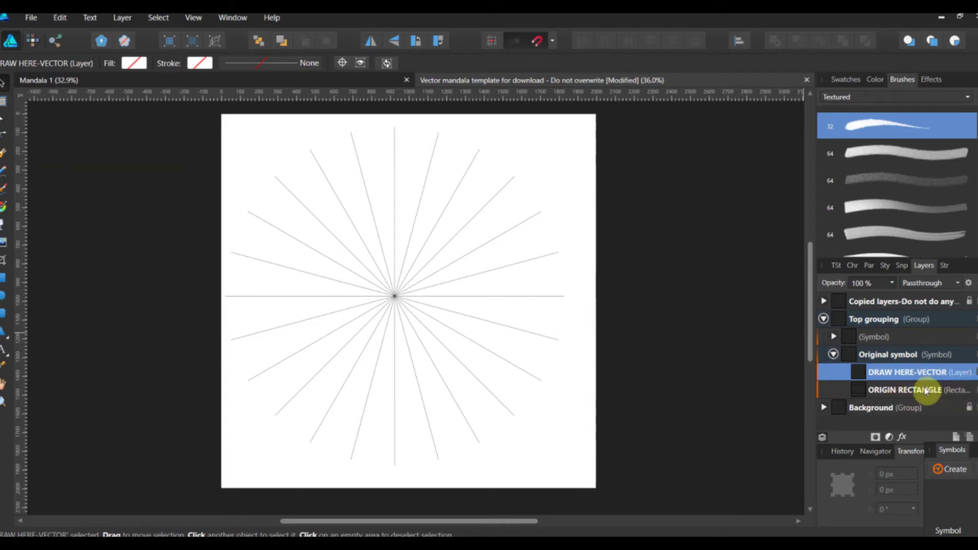
click(923, 390)
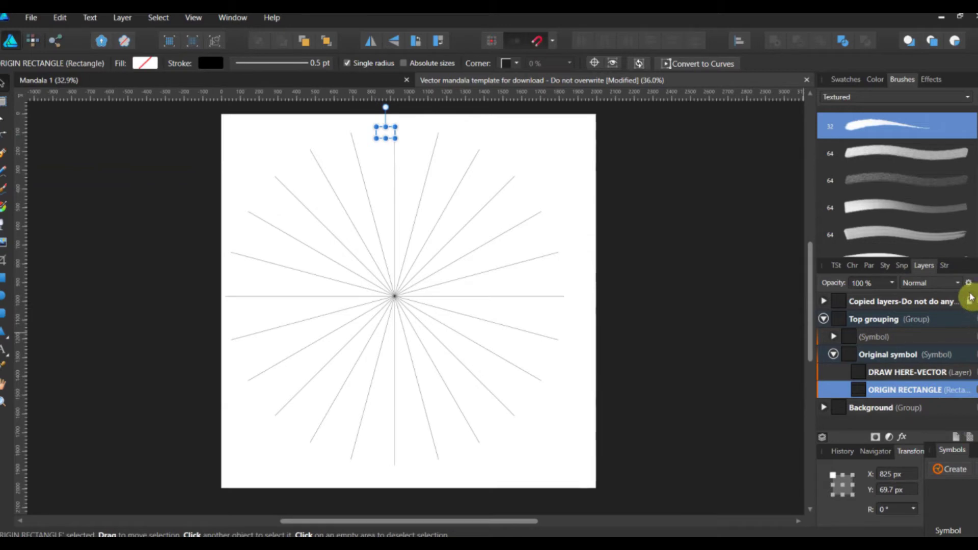
Lock the Background group and target the DRAW HERE-VECTOR layer for drawing.
click(939, 407)
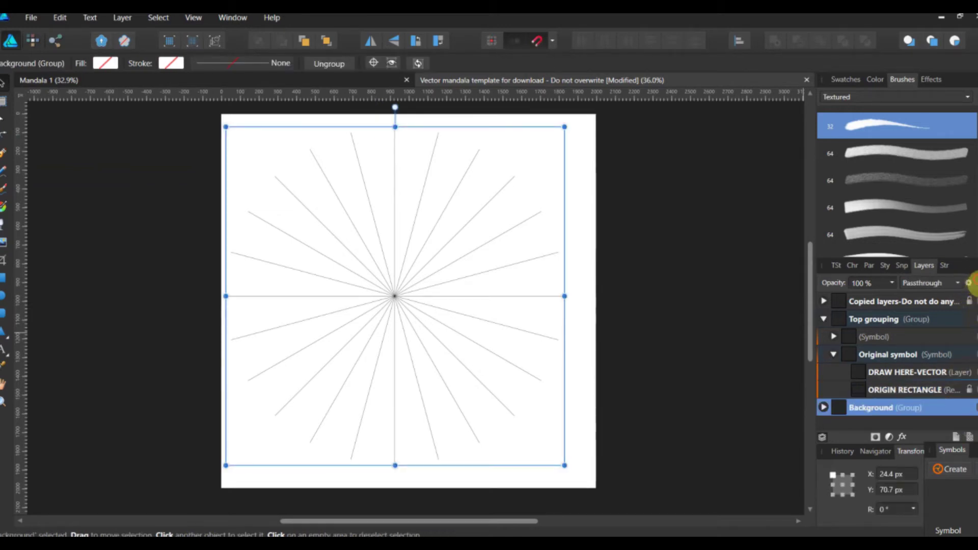
key(ctrl+l)
click(916, 373)
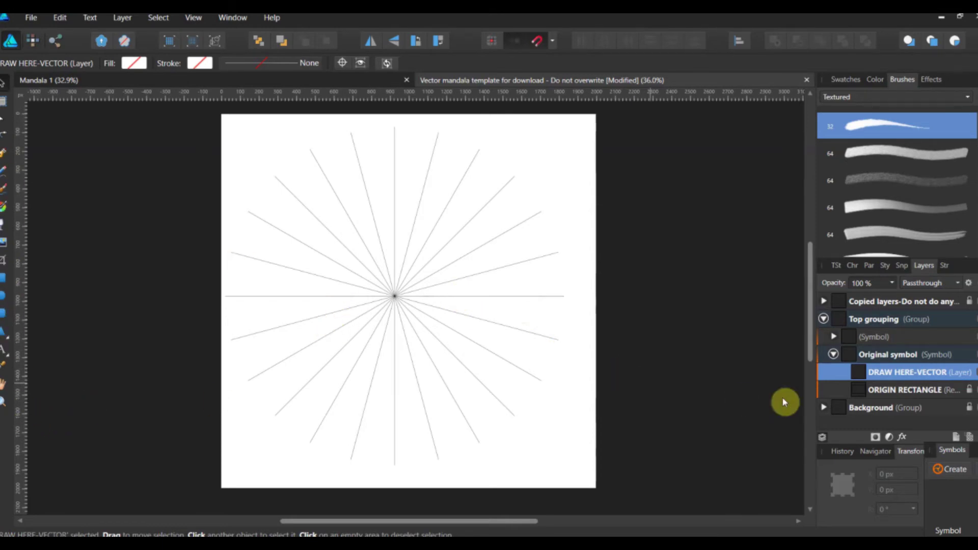
Zoom in on the top half of the star with the Pen tool active.
click(6, 152)
scroll(333, 194, up, 1)
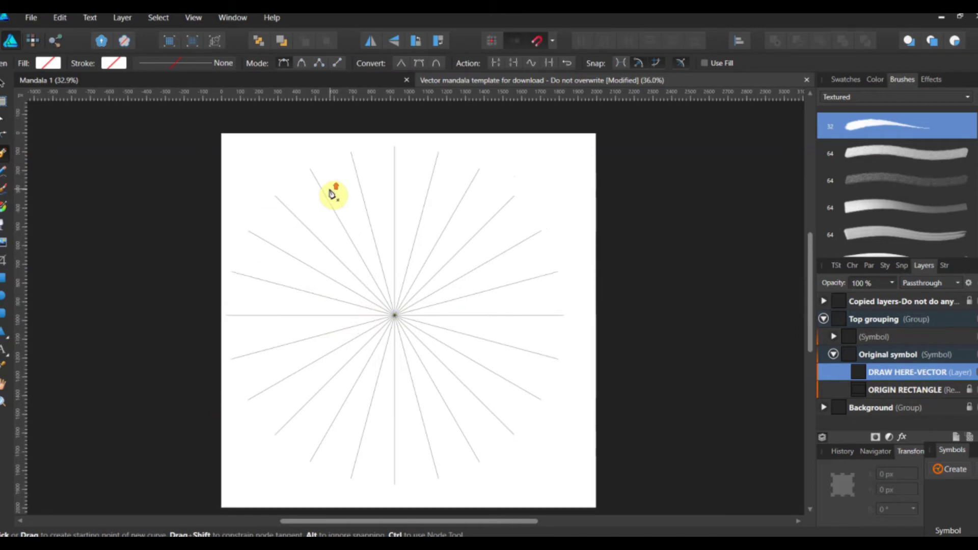
click(5, 399)
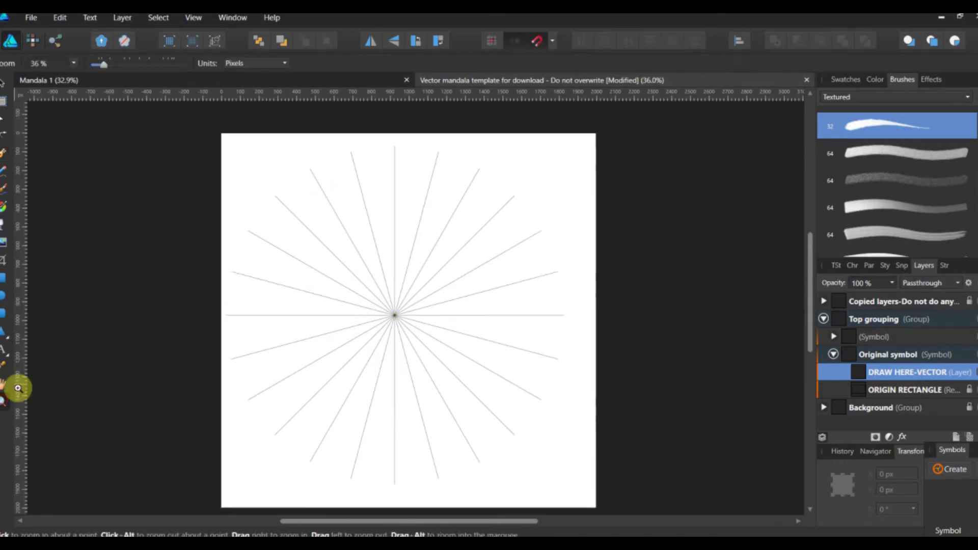
drag(351, 323, 474, 288)
scroll(473, 290, up, 3)
scroll(474, 297, up, 2)
click(4, 152)
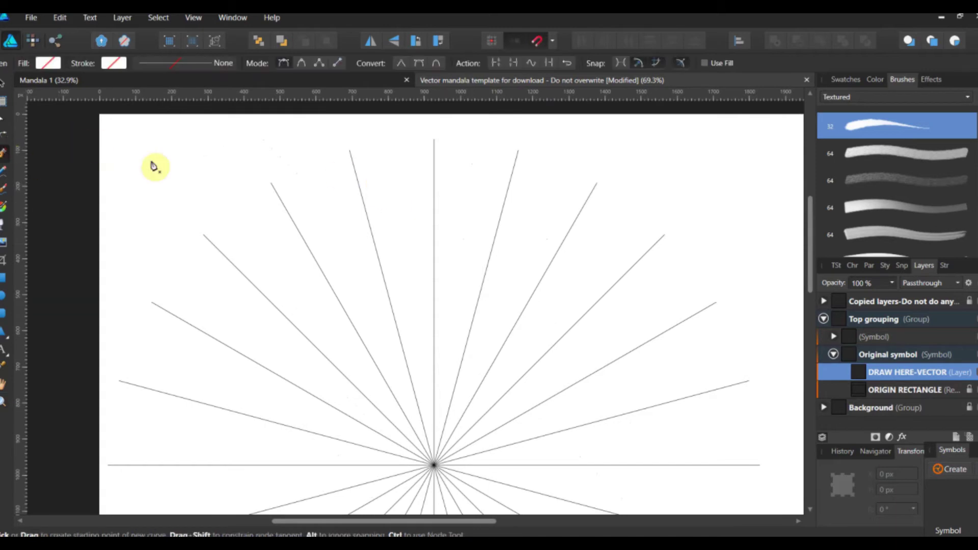
Draw the pointed petal curve down the vertical centre guide and adjust its node.
click(434, 141)
drag(413, 184, 390, 208)
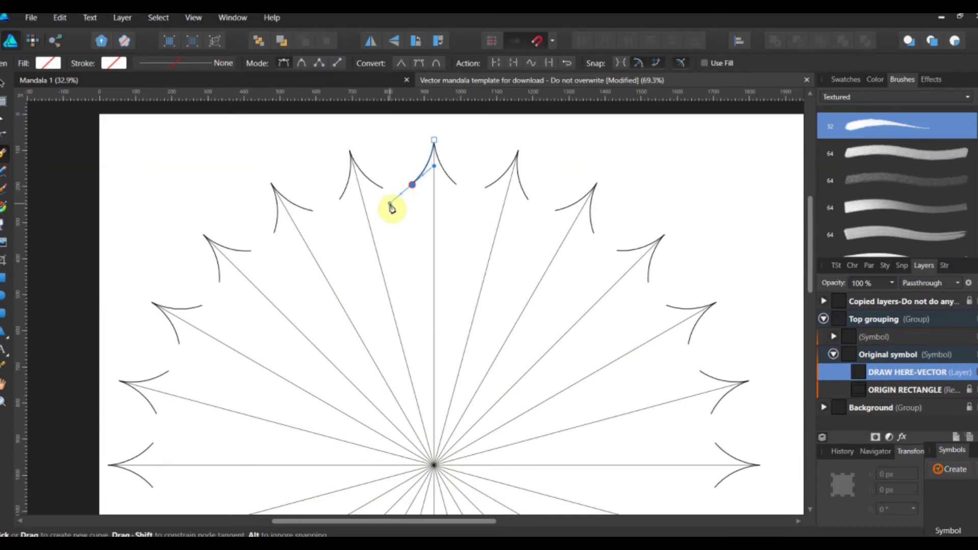
drag(392, 208, 392, 207)
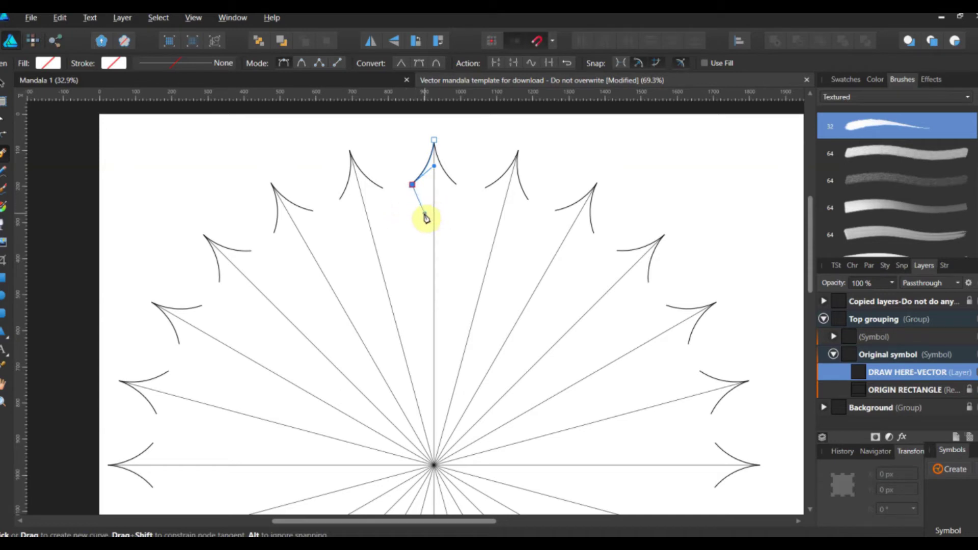
click(425, 217)
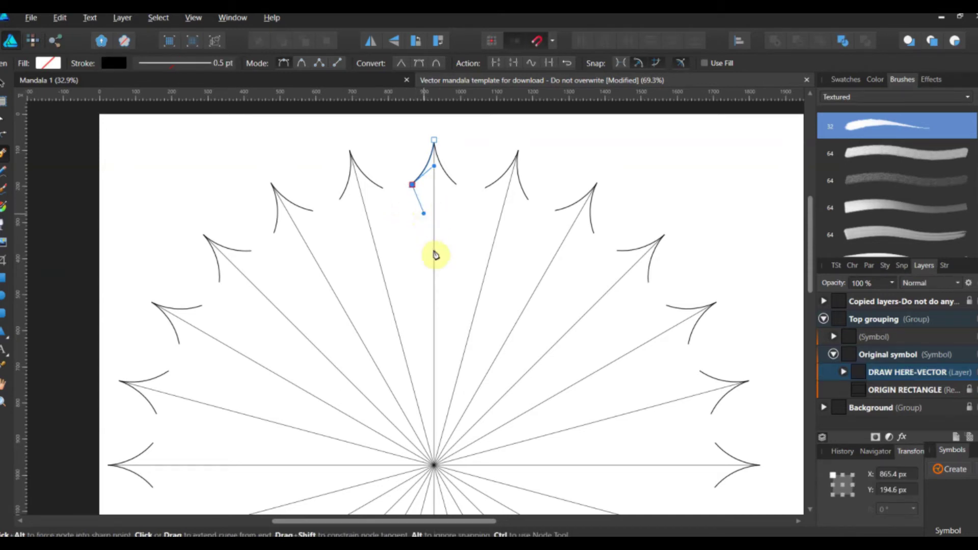
drag(434, 272, 433, 318)
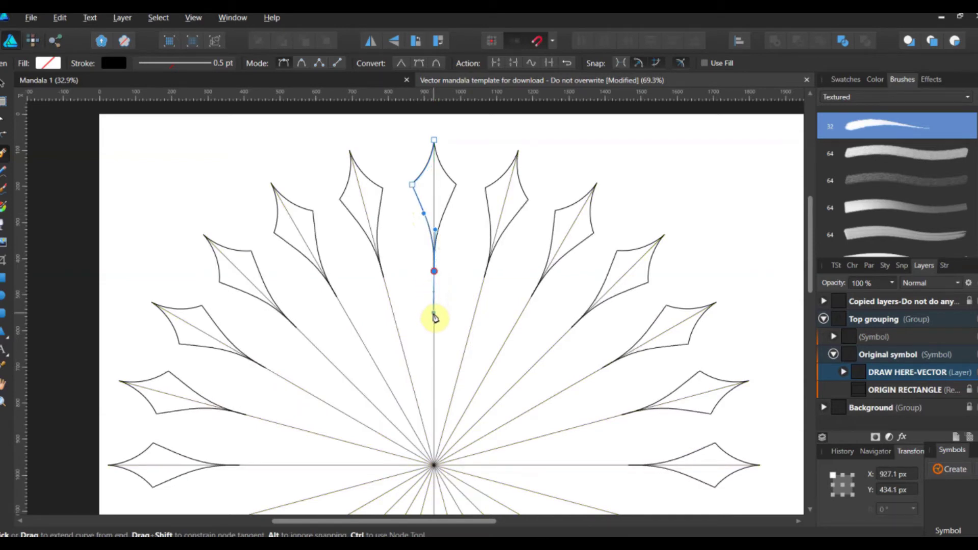
ctrl+click(425, 315)
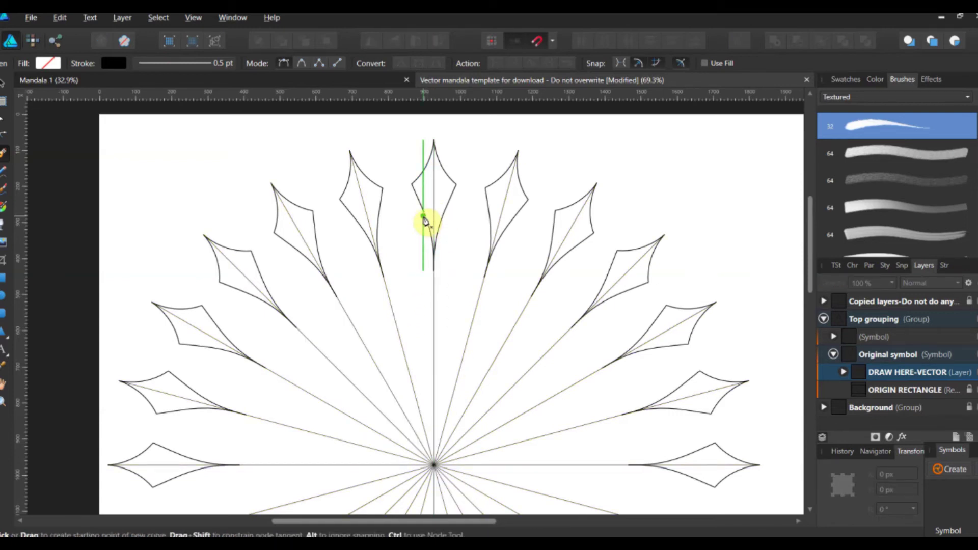
Draw a looped curve below the petal tip extending toward the centre, then finish it.
click(422, 217)
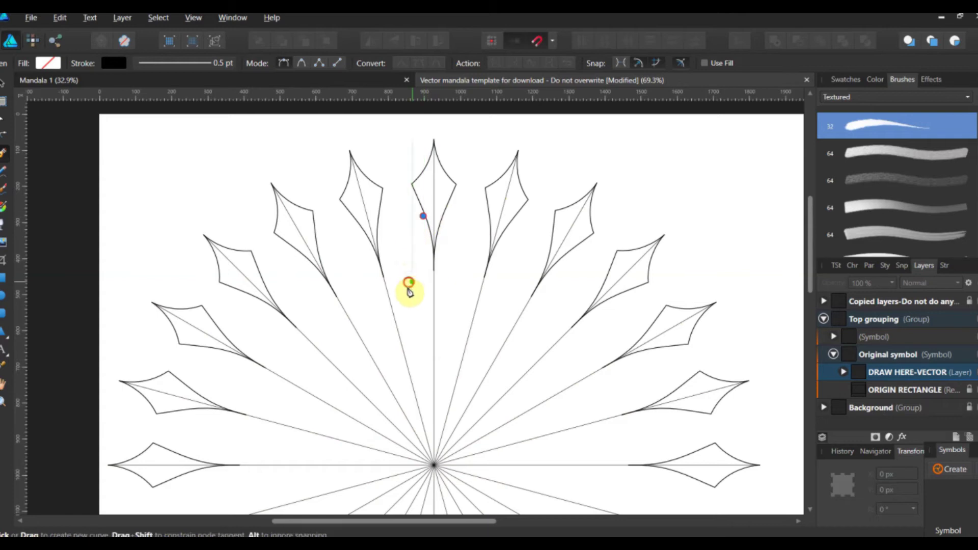
mouse_move(412, 283)
mouse_down()
mouse_move(420, 312)
mouse_move(463, 350)
mouse_move(451, 346)
mouse_up()
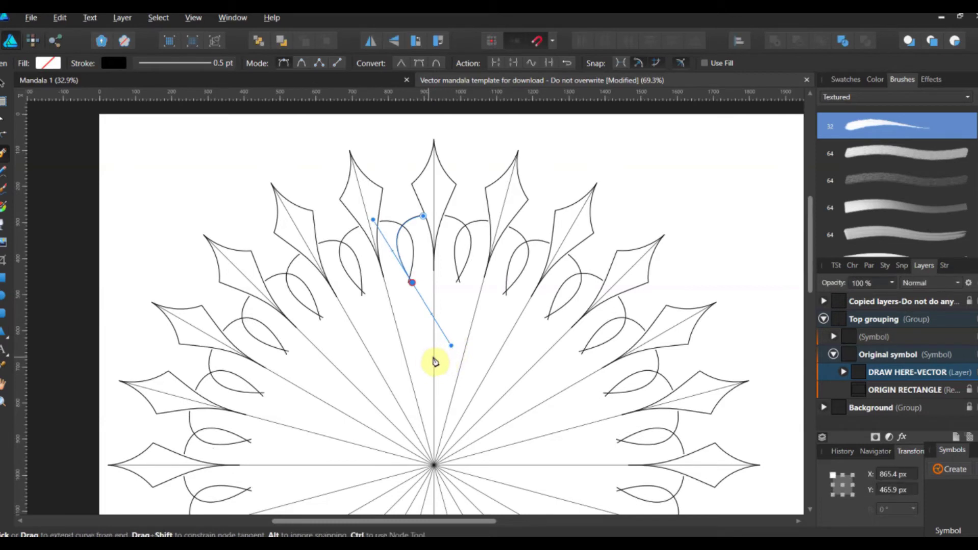
click(433, 355)
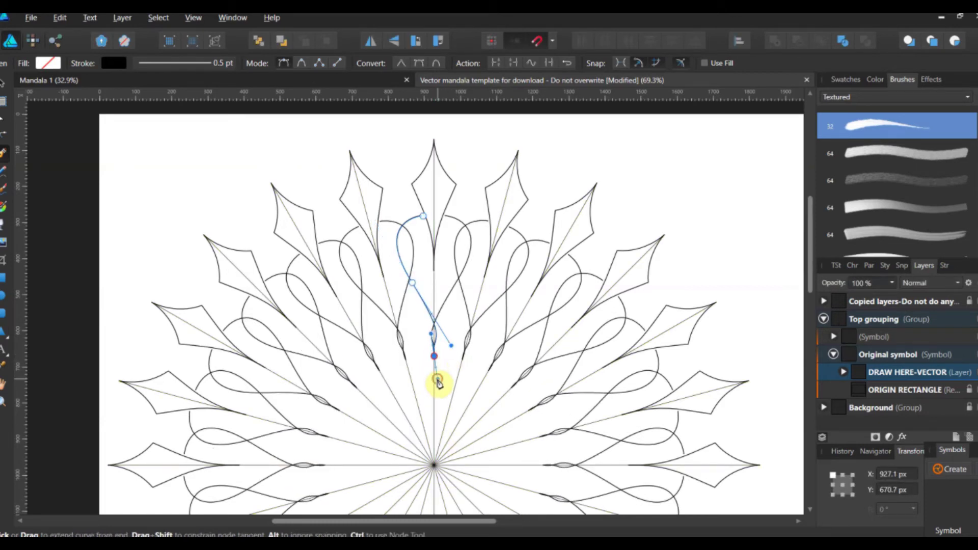
key(Escape)
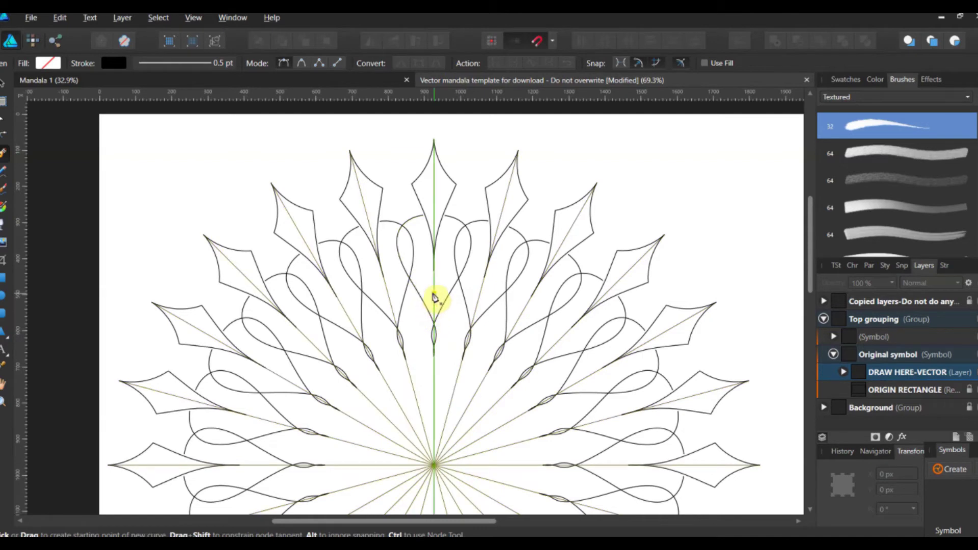
Draw a short central stem curve down the centre line toward the mandala centre.
click(433, 292)
drag(423, 355, 415, 373)
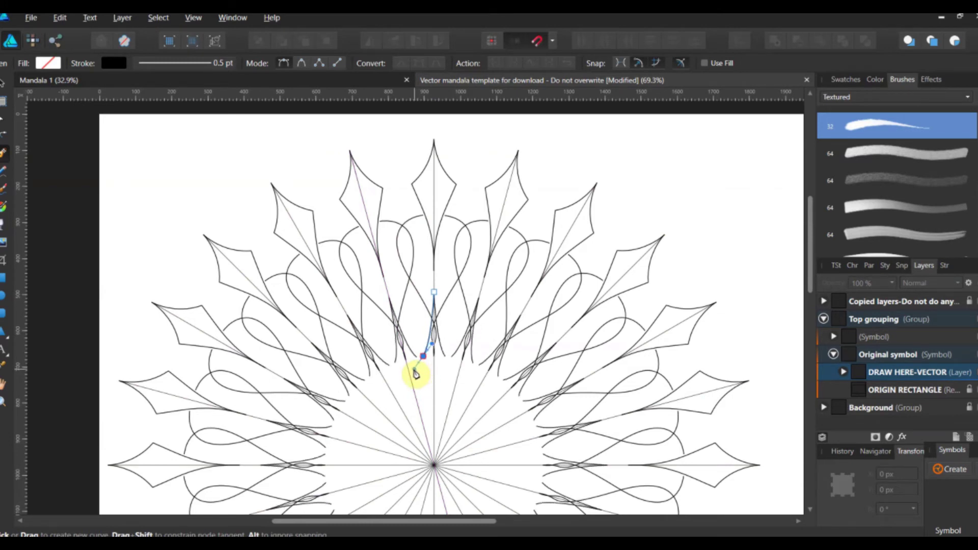
drag(415, 374, 434, 398)
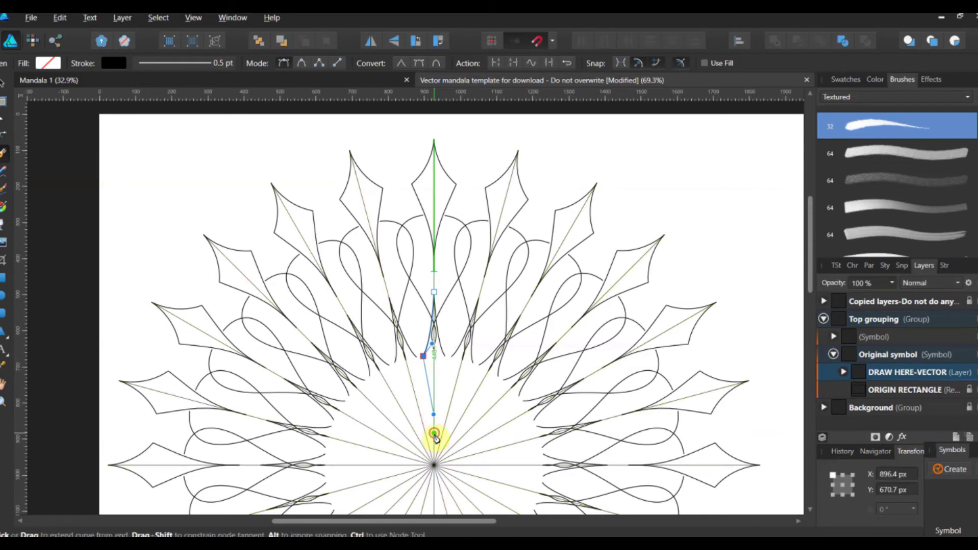
drag(434, 433, 435, 449)
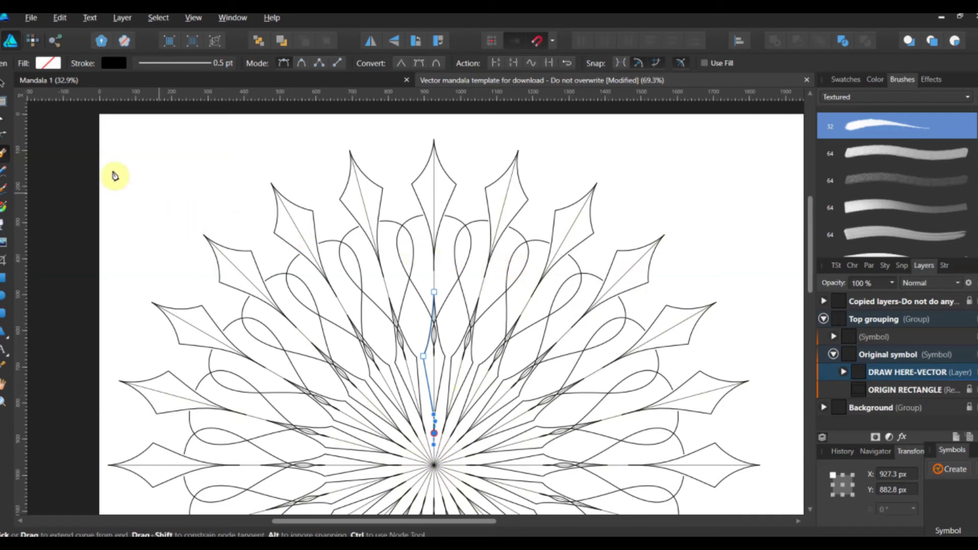
click(4, 99)
click(155, 160)
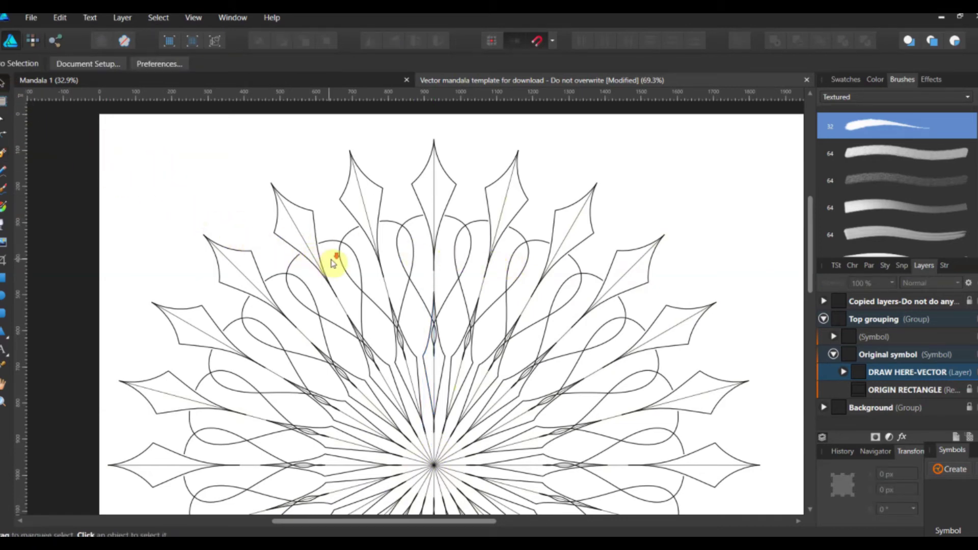
scroll(333, 264, down, 1)
scroll(334, 263, down, 1)
scroll(334, 262, down, 1)
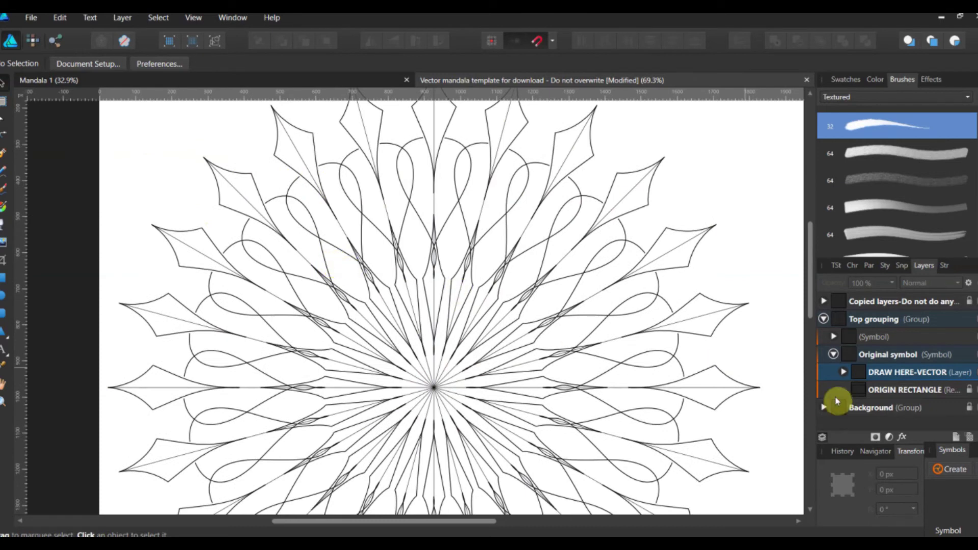
click(974, 410)
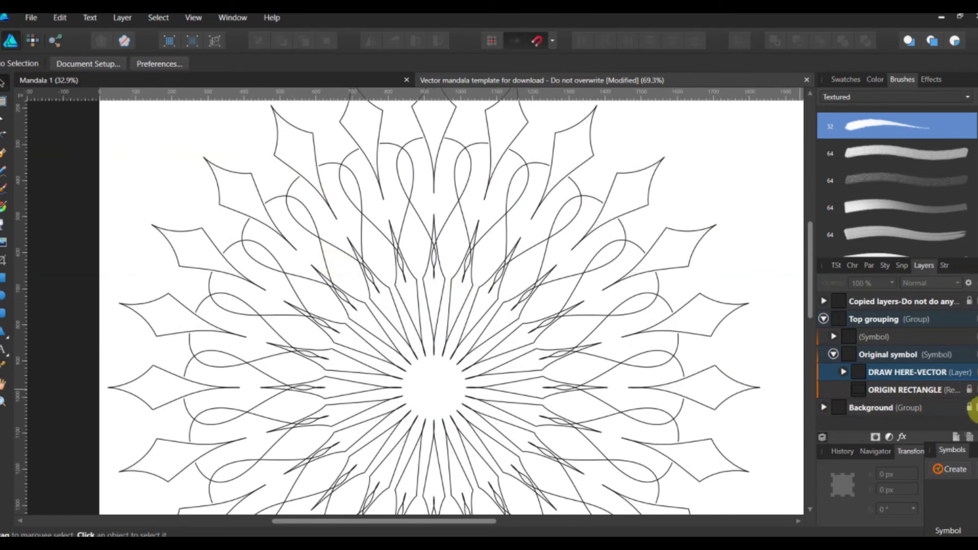
click(974, 410)
scroll(397, 246, up, 2)
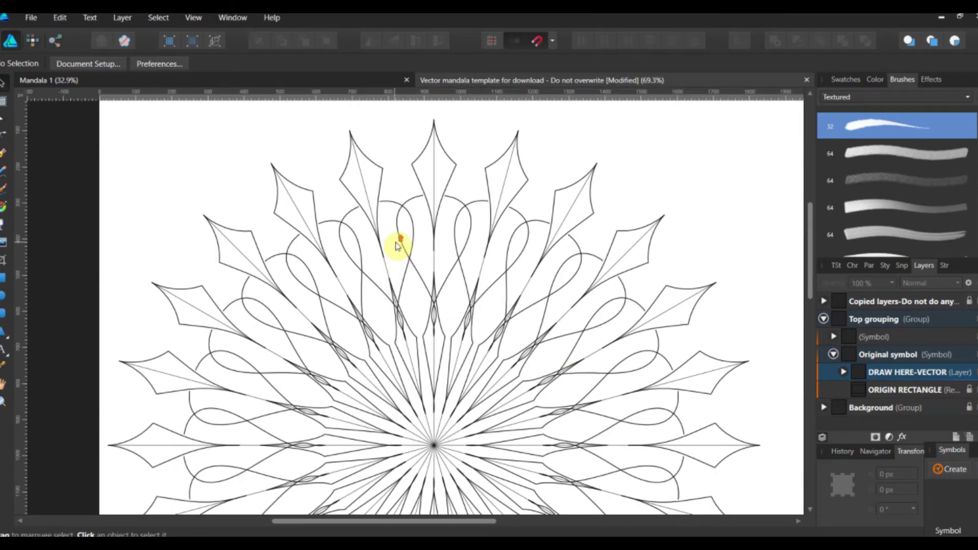
scroll(398, 245, up, 2)
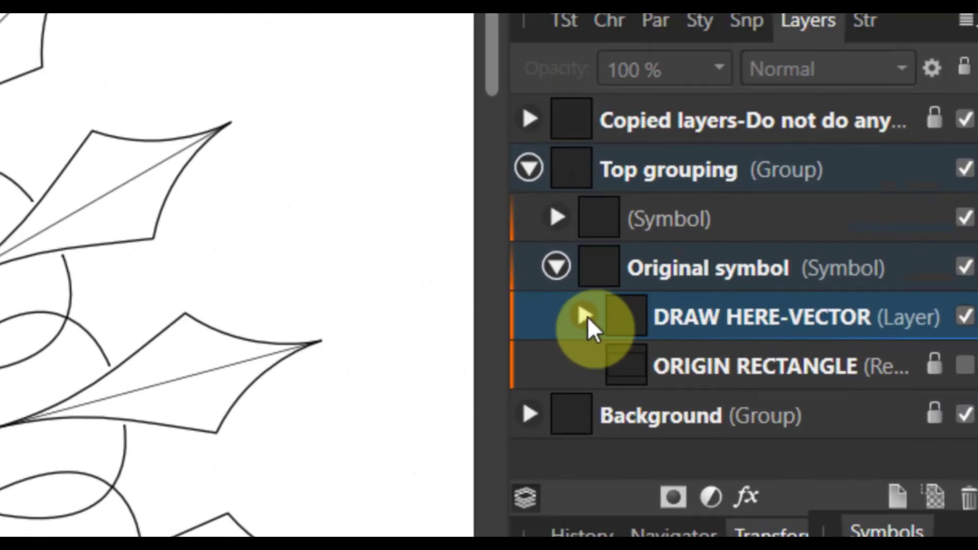
Expand DRAW HERE-VECTOR and select the third Curve inside it.
click(675, 337)
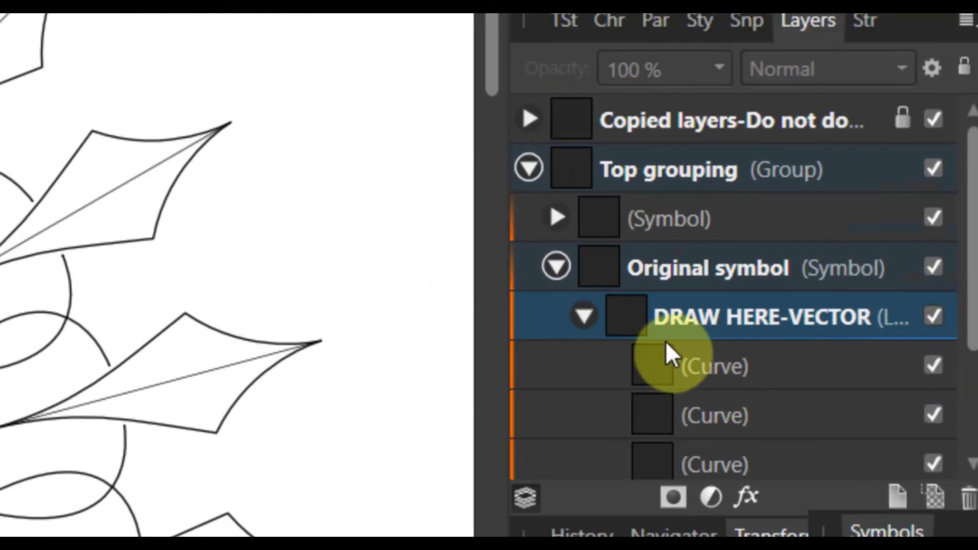
scroll(665, 342, down, 3)
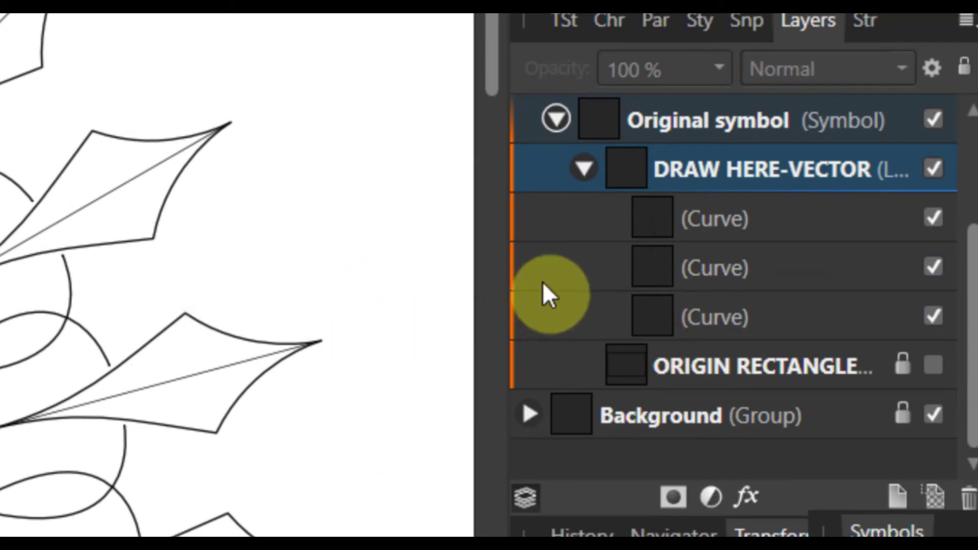
click(667, 229)
click(675, 270)
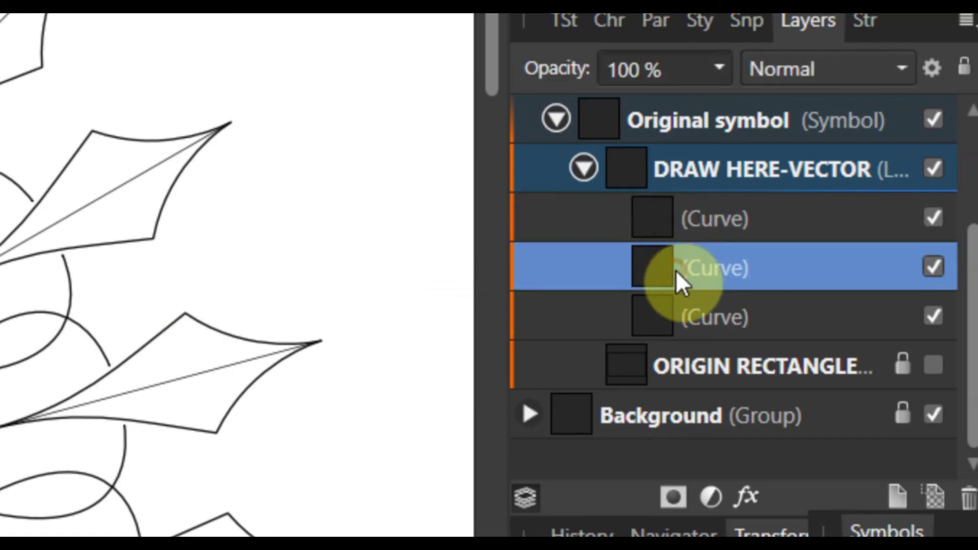
click(665, 316)
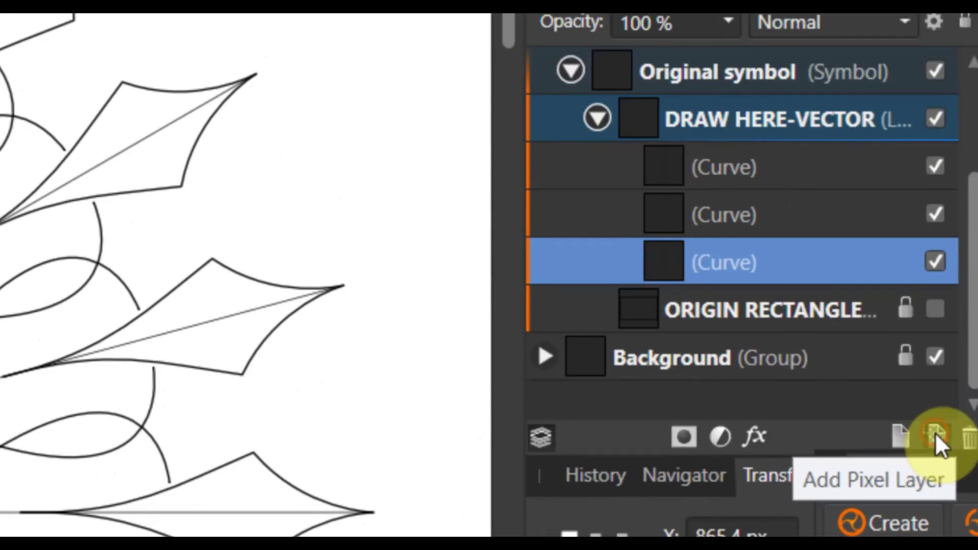
Add a pixel layer, nest it inside that Curve and reselect the Curve.
click(935, 434)
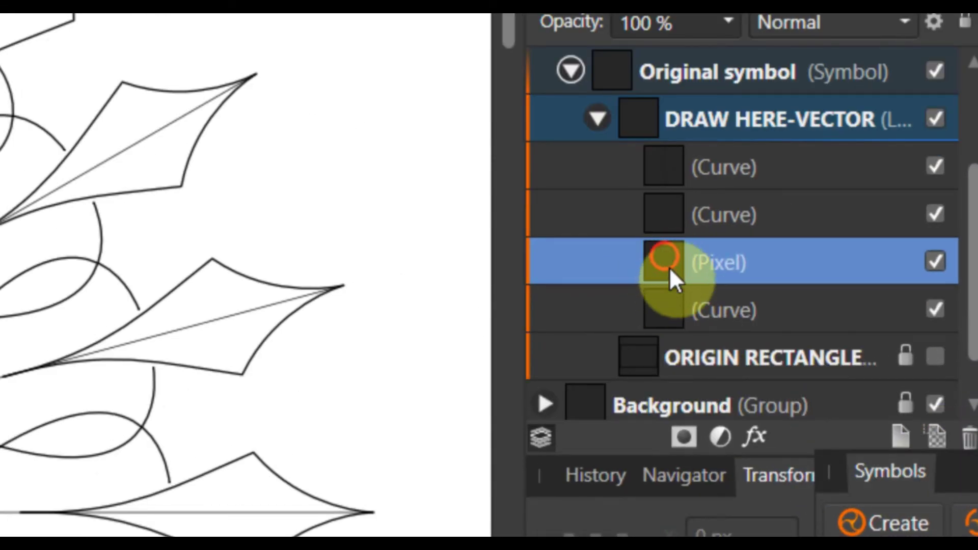
drag(644, 260, 714, 320)
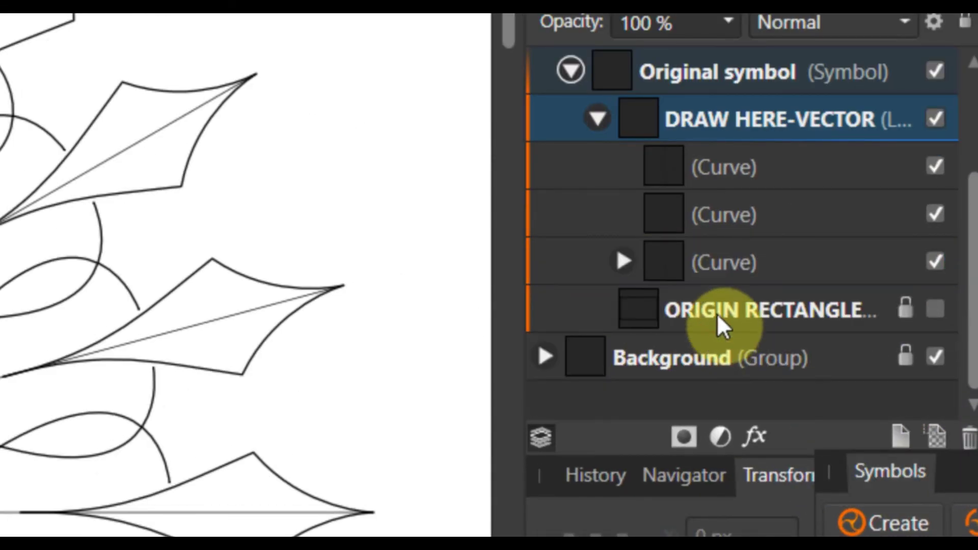
click(622, 261)
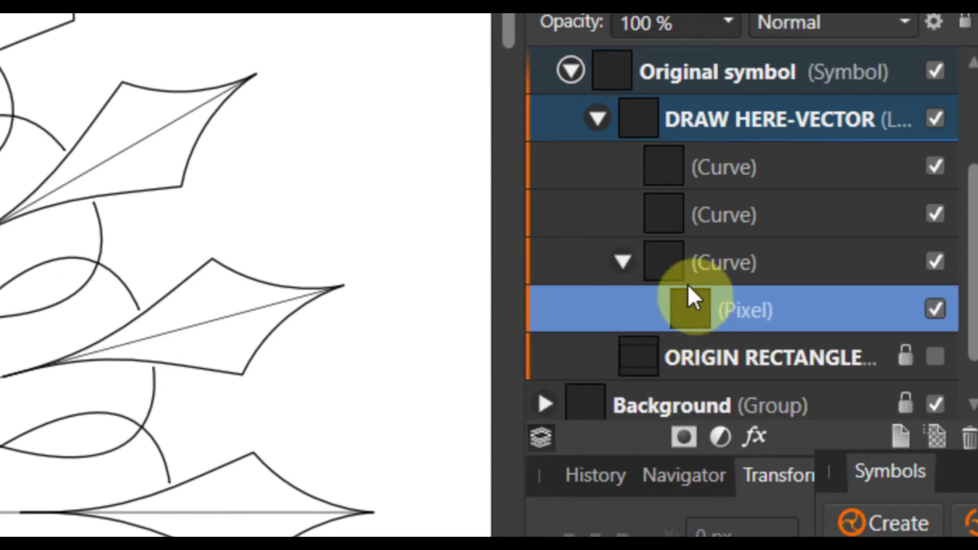
click(668, 267)
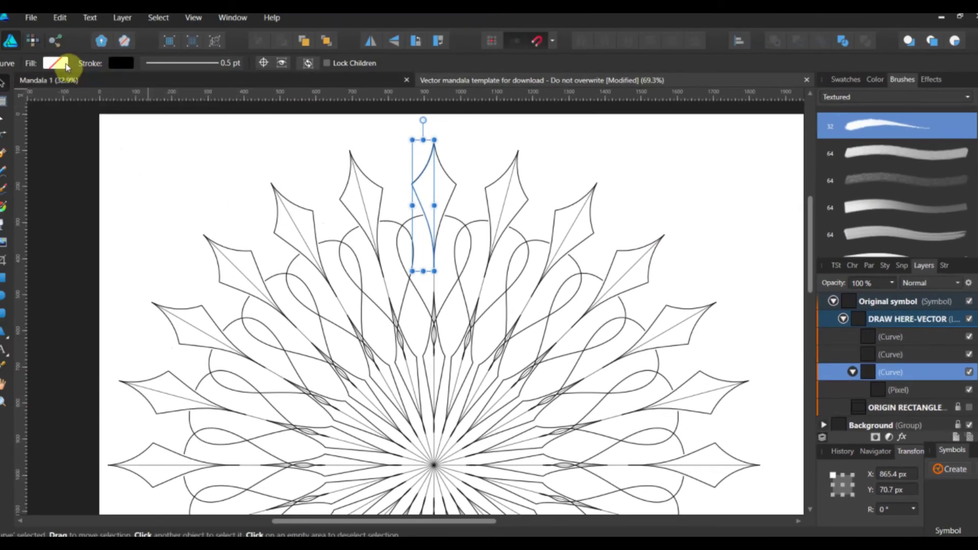
Set the petal Curve's fill to bright green on the HSL colour wheel.
click(66, 64)
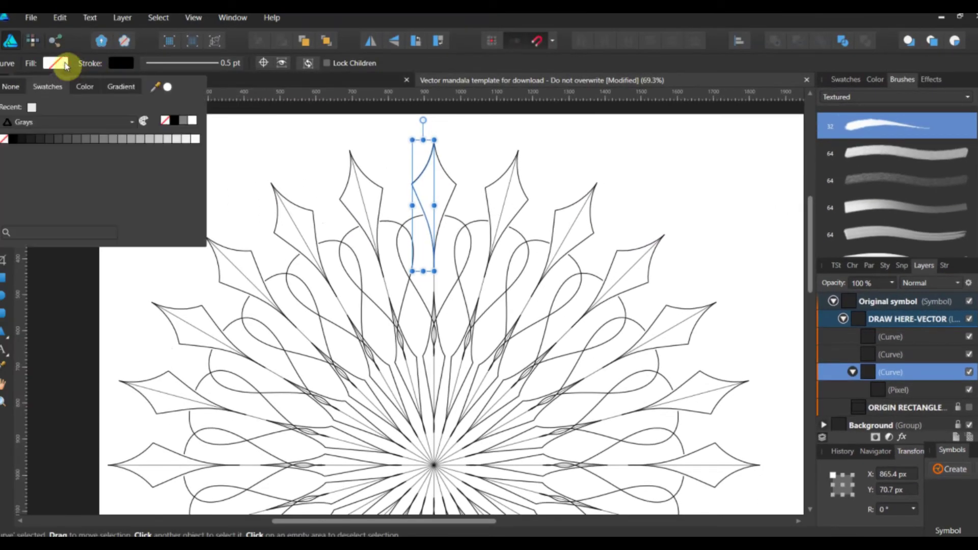
click(78, 89)
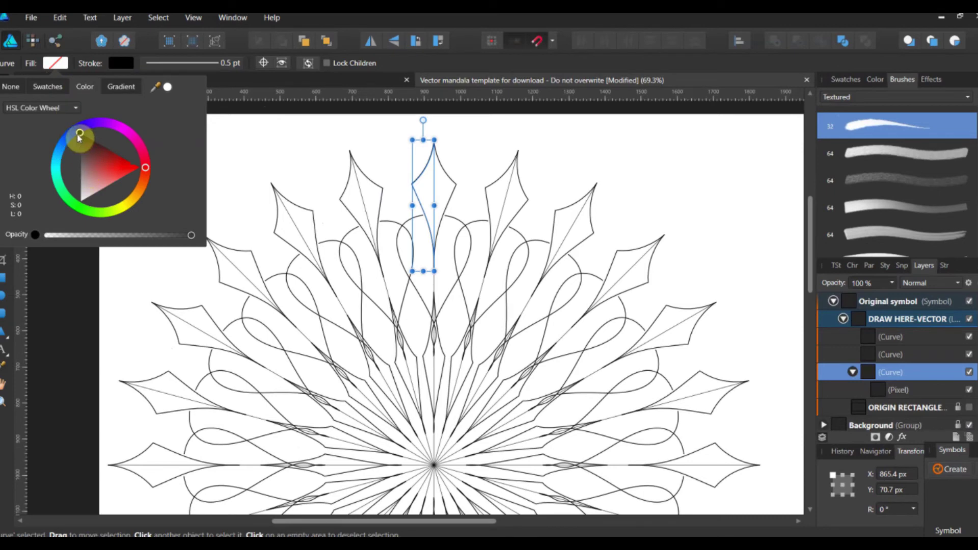
drag(79, 137, 72, 204)
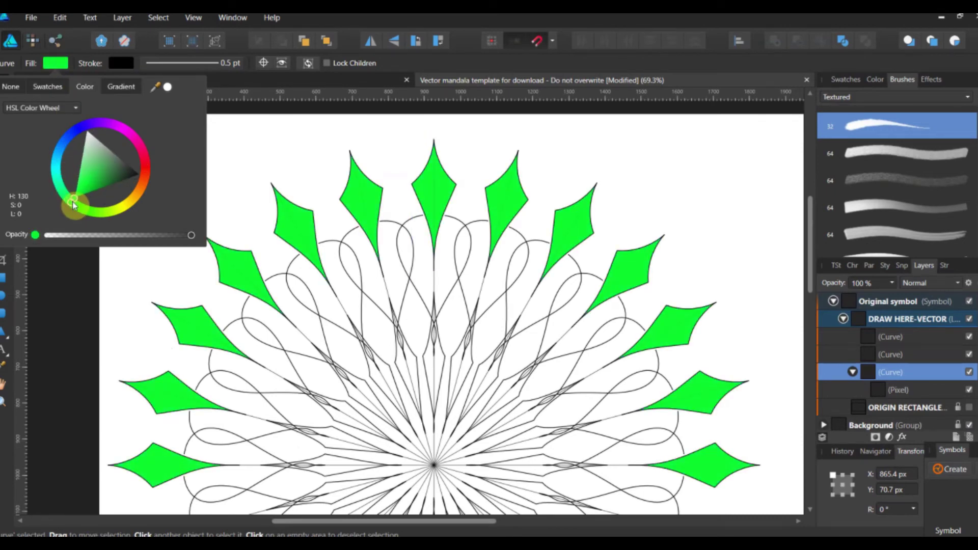
drag(73, 205, 71, 202)
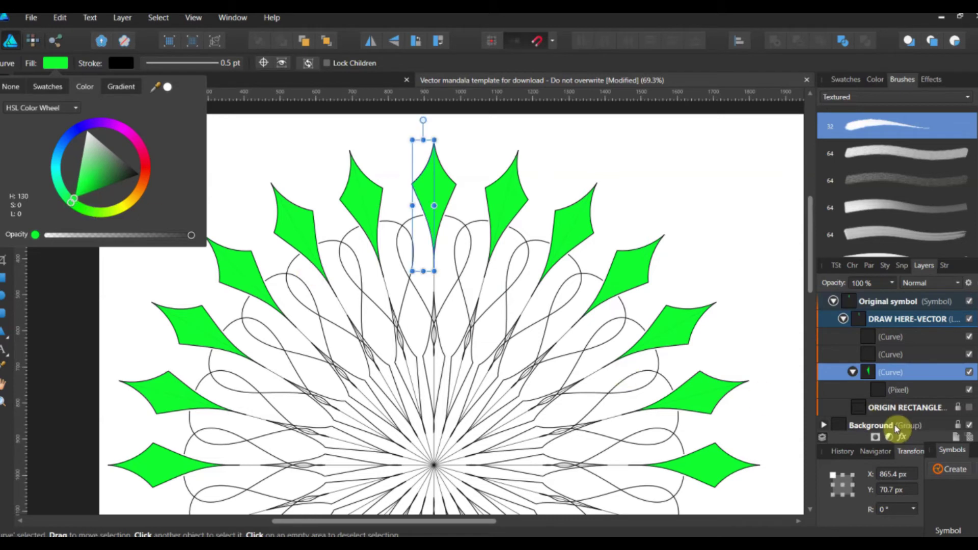
Select the nested pixel layer and switch to the Pixel persona's Paint Brush.
click(886, 390)
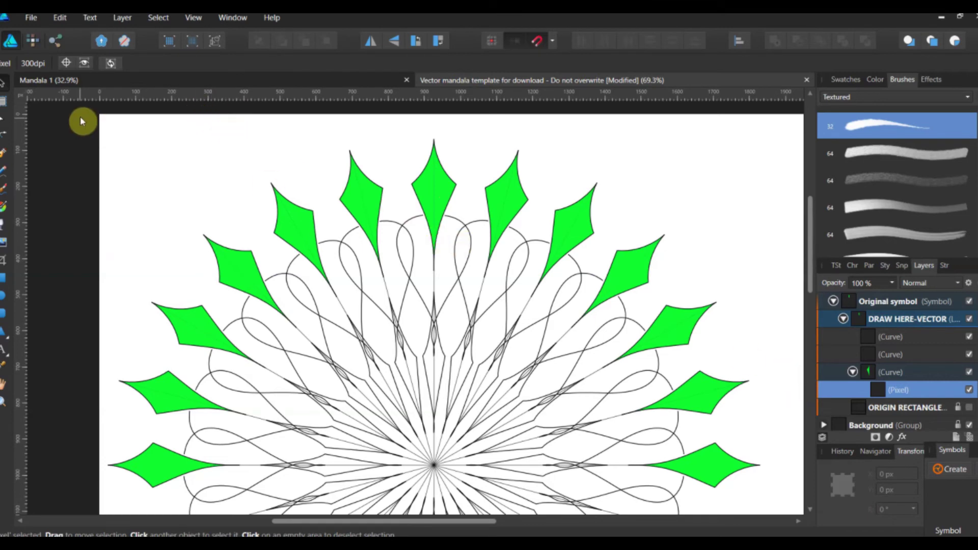
click(29, 44)
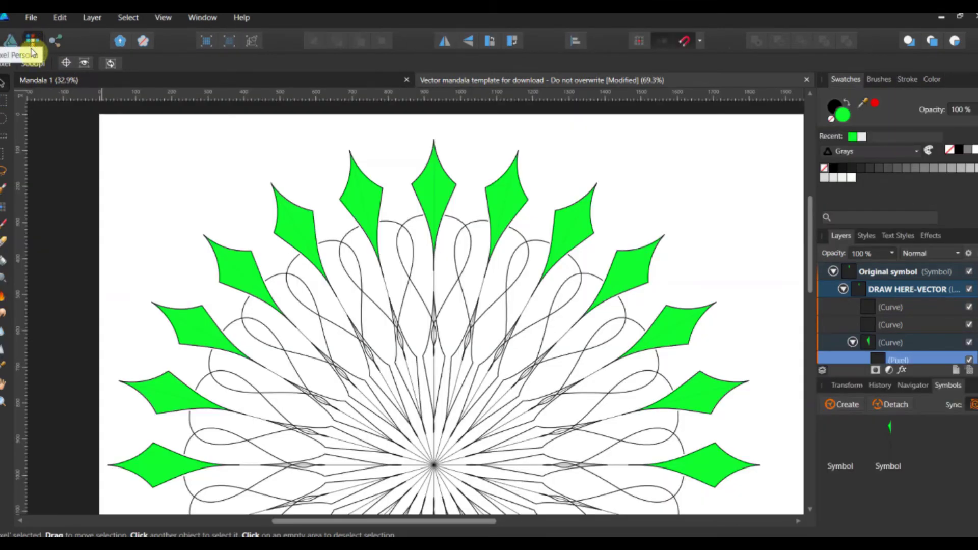
click(5, 226)
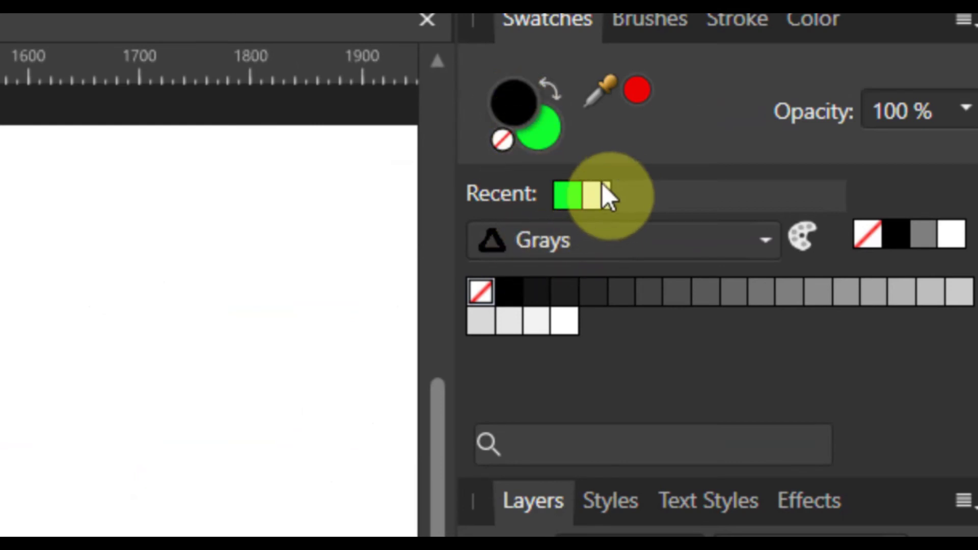
click(675, 20)
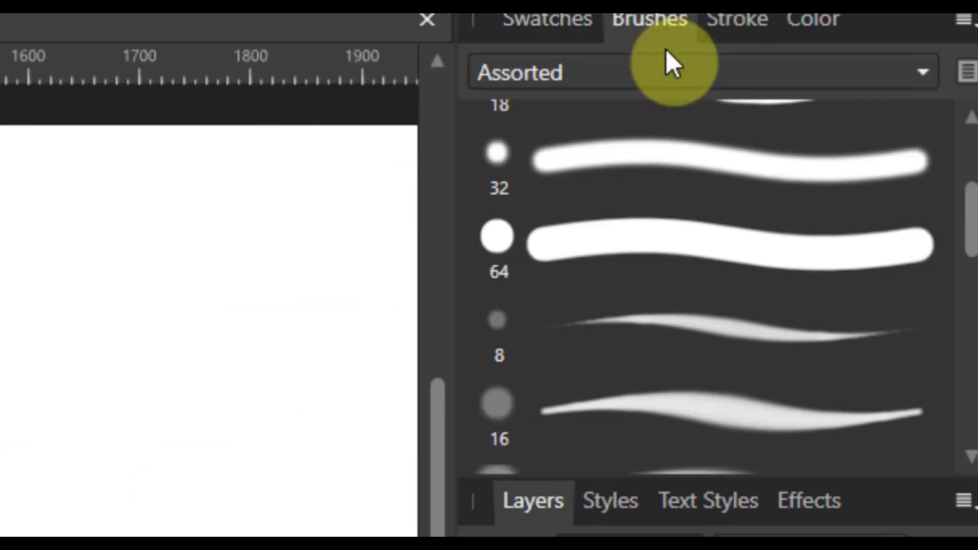
scroll(695, 191, down, 2)
scroll(695, 196, up, 1)
scroll(695, 196, up, 3)
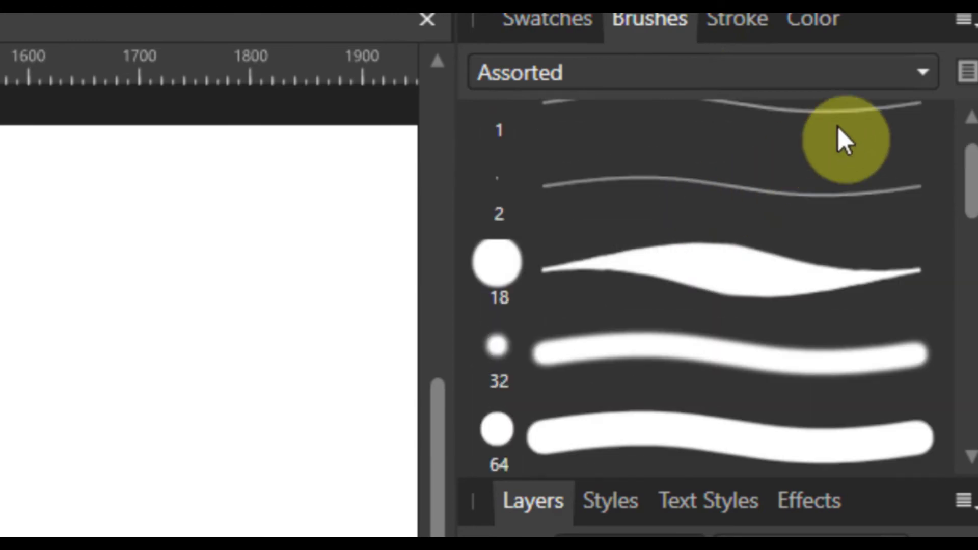
Choose the streaky brush preset 70 from the Painting brush category.
click(923, 72)
click(736, 155)
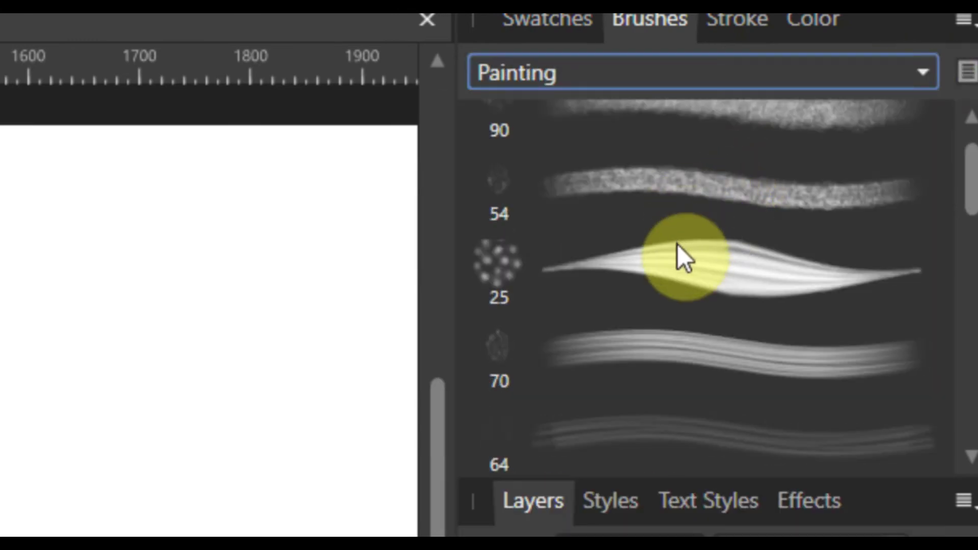
click(678, 248)
click(671, 341)
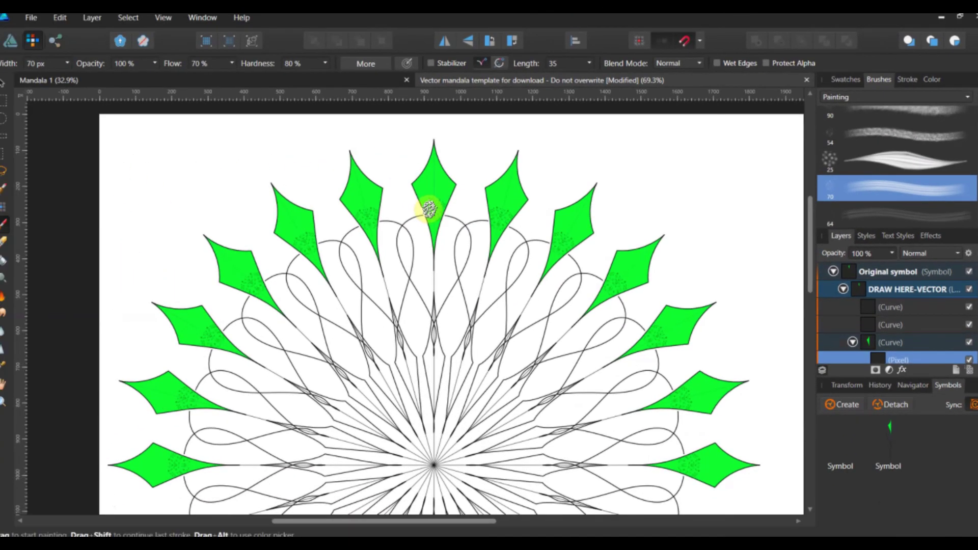
Paint dark green shading at the petal base, pick brush 90 and show the colour wheel.
mouse_move(430, 212)
mouse_down()
mouse_move(430, 197)
mouse_move(427, 215)
mouse_up()
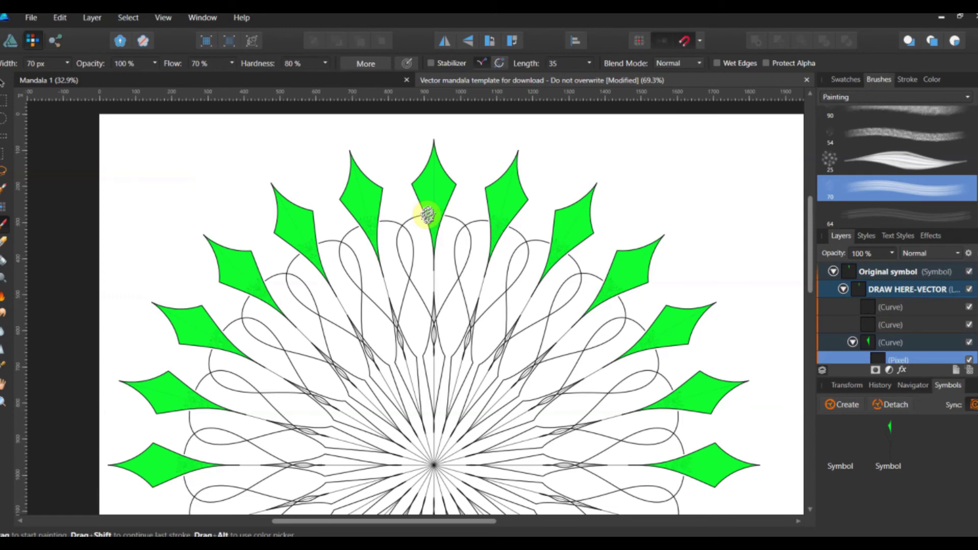
click(433, 216)
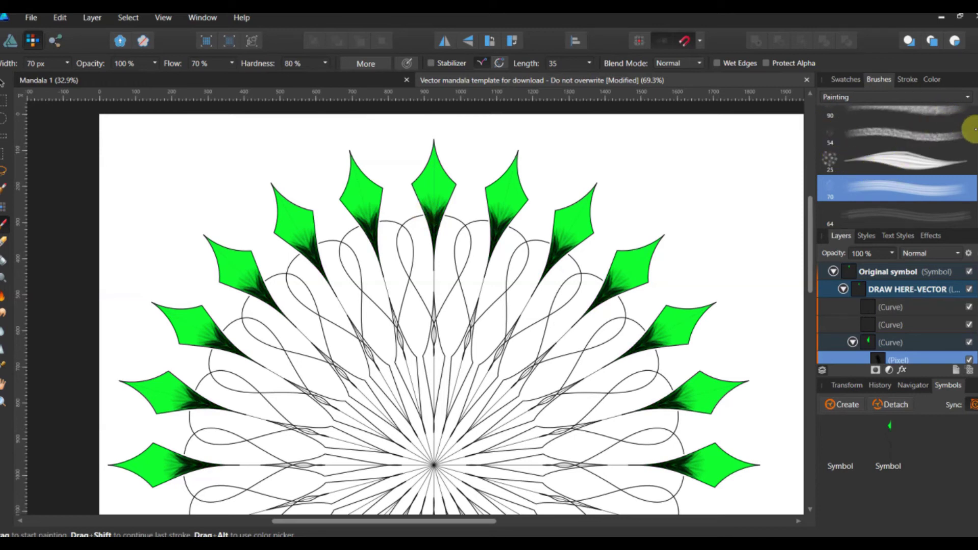
click(967, 118)
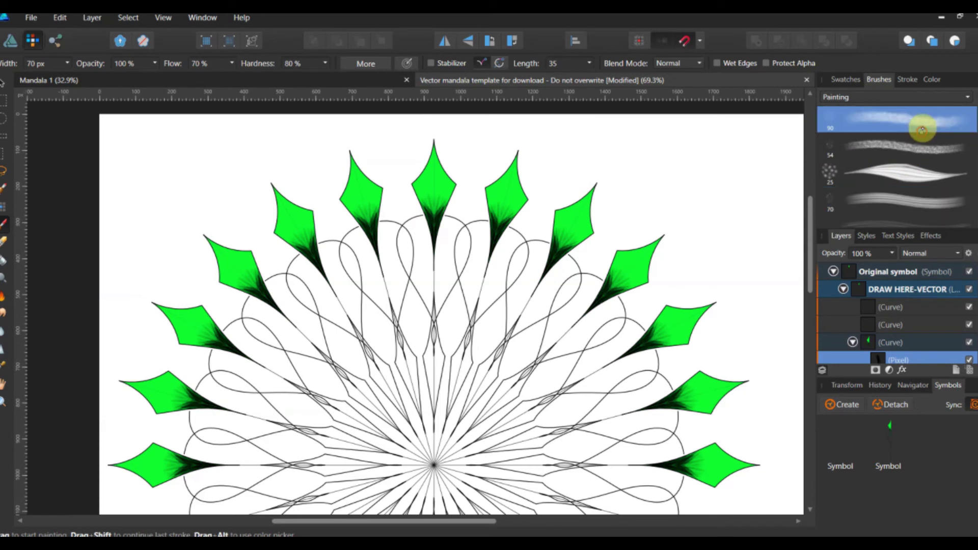
scroll(927, 127, up, 1)
click(845, 79)
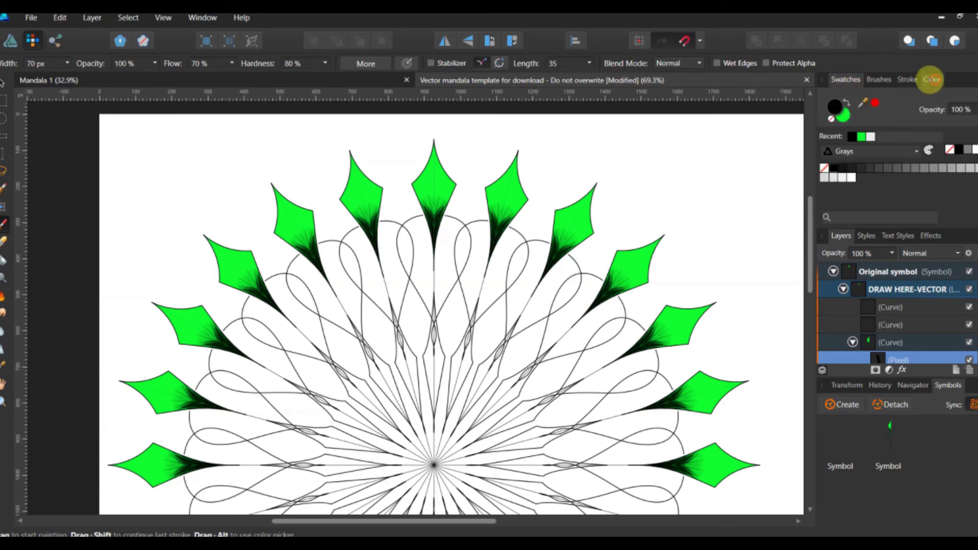
click(931, 79)
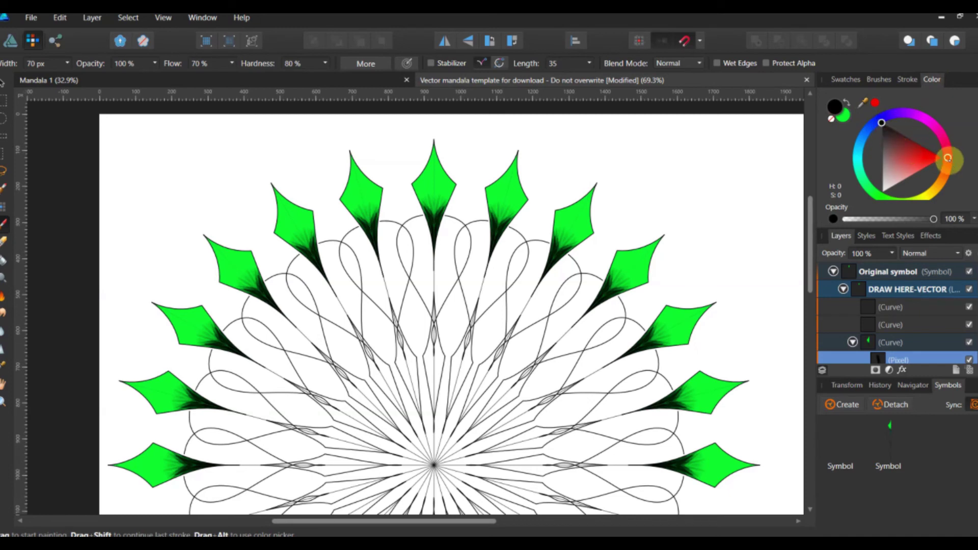
Set the paint colour to yellow and choose the 64 px brush from Spray-paints.
drag(948, 157, 923, 191)
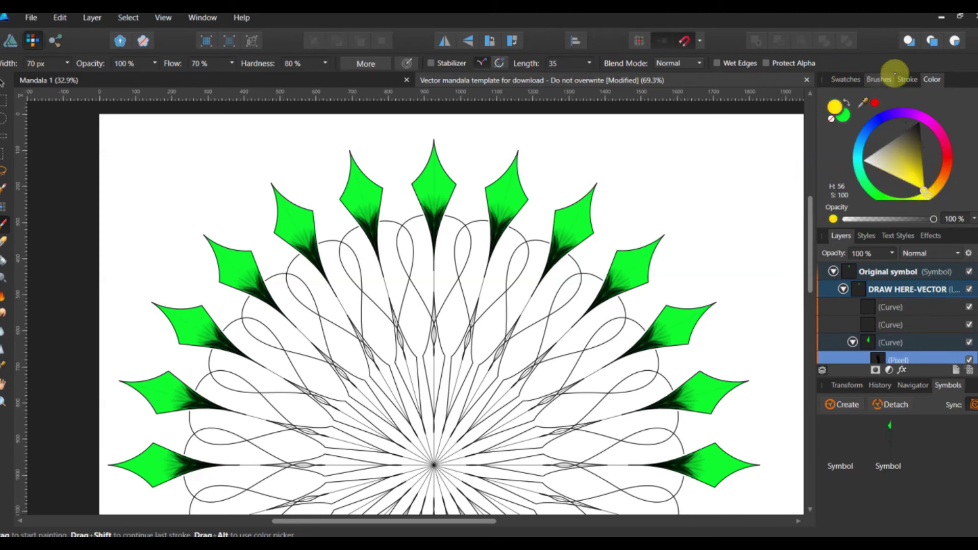
click(877, 80)
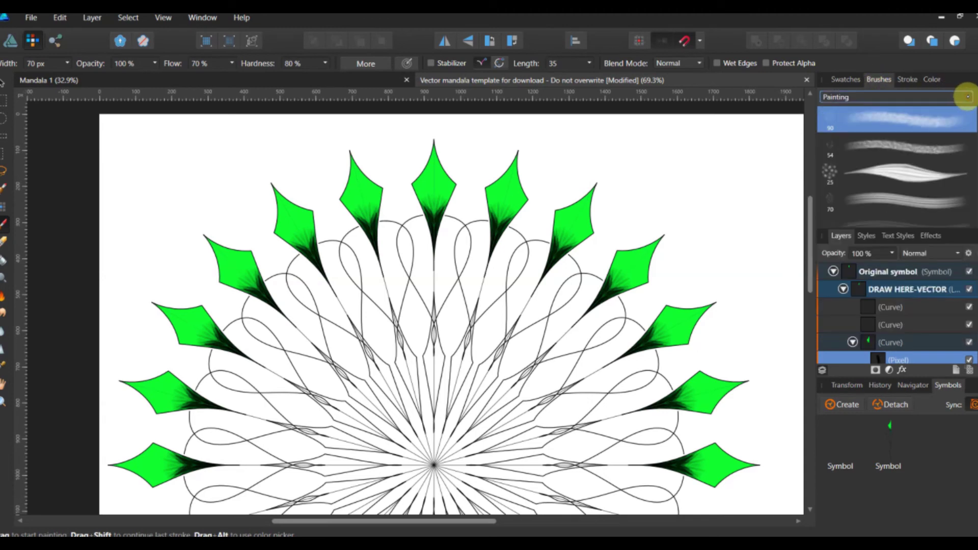
click(962, 96)
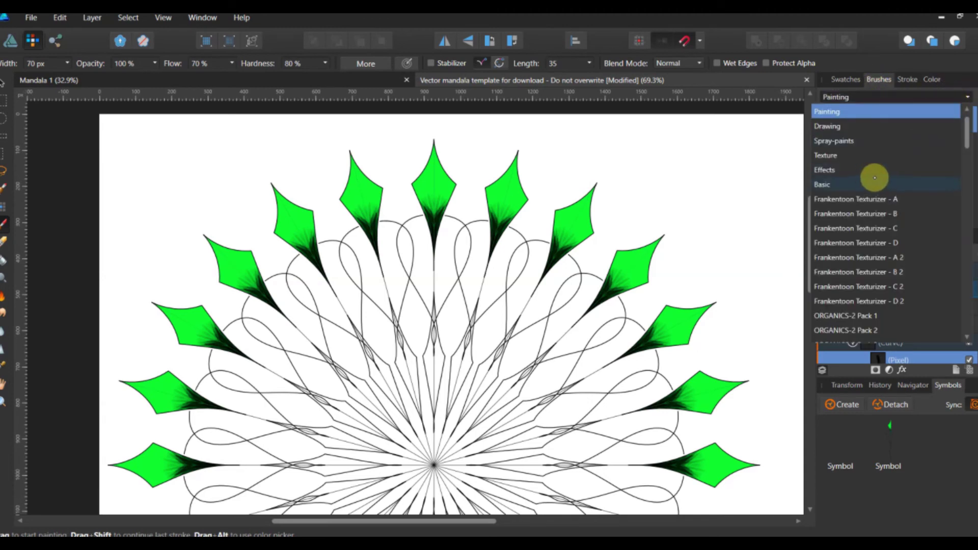
click(885, 142)
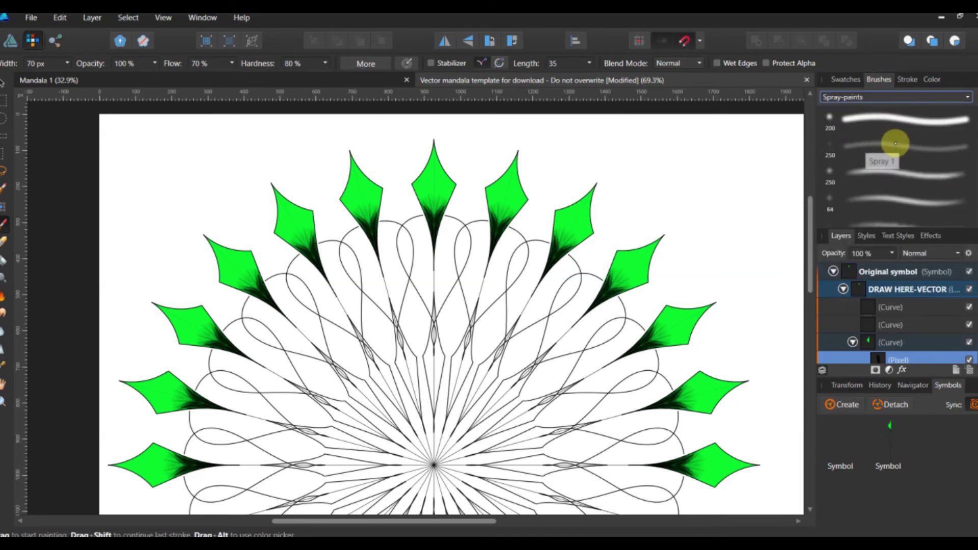
click(894, 201)
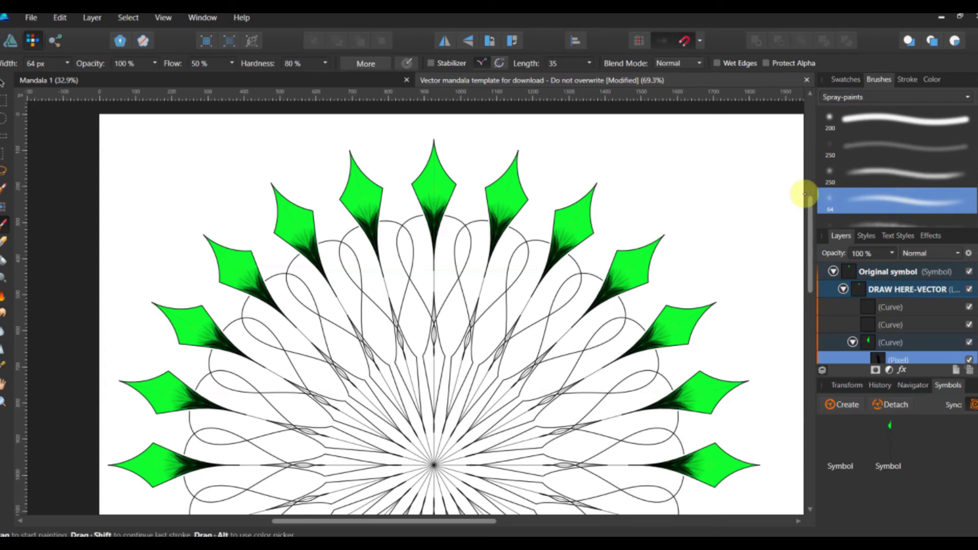
Try widening the brush, reverting to the 64 px spray preset each time.
key(bracketright)
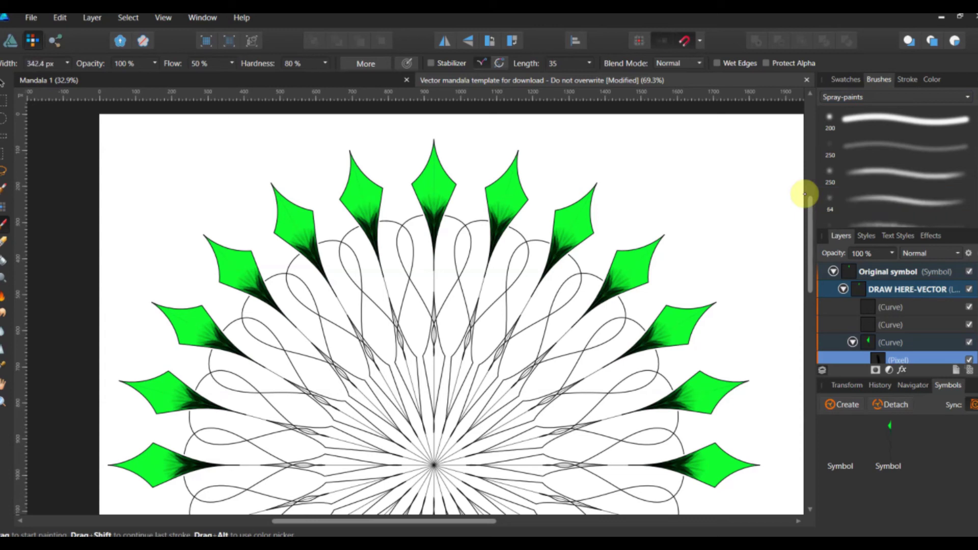
click(856, 200)
key(bracketright)
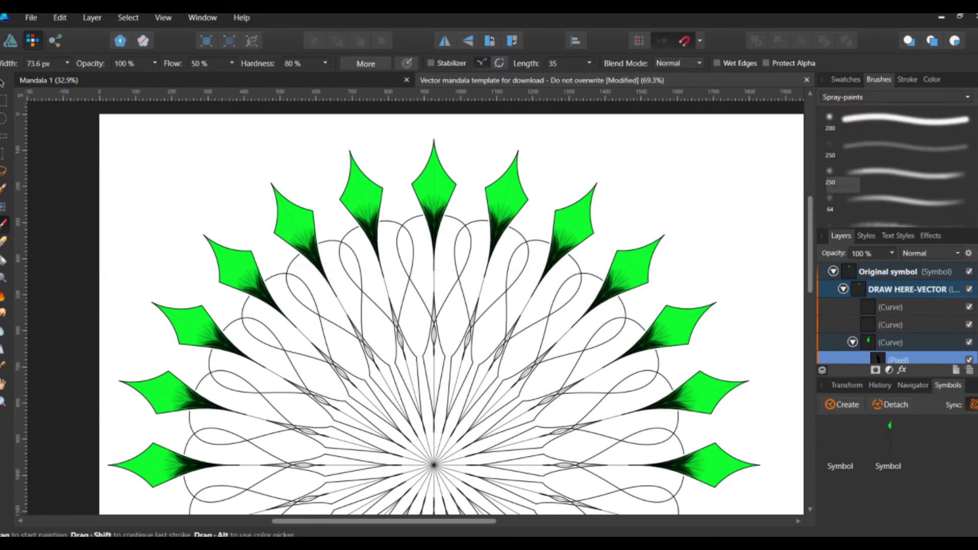
click(922, 203)
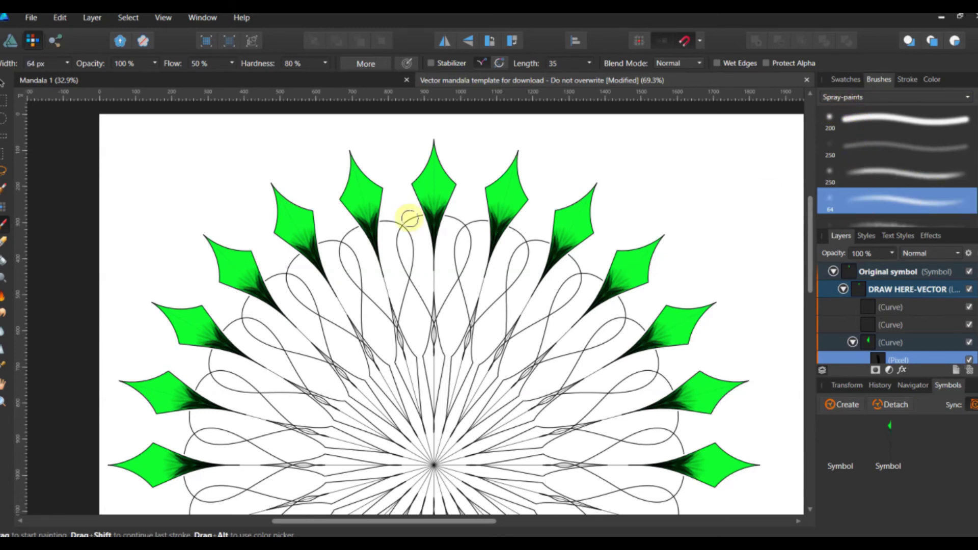
click(67, 63)
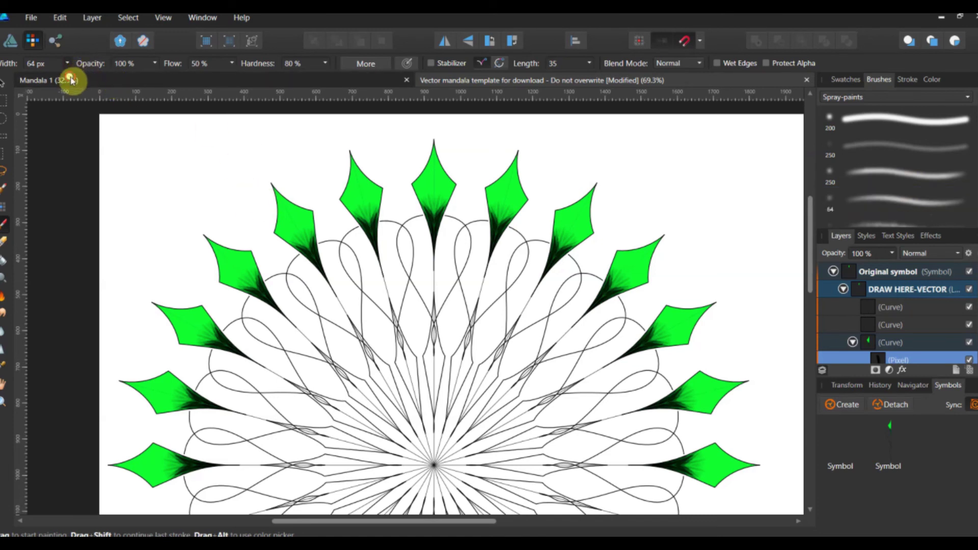
Widen the brush to 114 px, spray yellow into the petal centres, then lower opacity to 32%.
drag(72, 77, 76, 78)
mouse_move(428, 200)
mouse_down()
mouse_move(426, 247)
mouse_move(415, 219)
mouse_up()
click(156, 64)
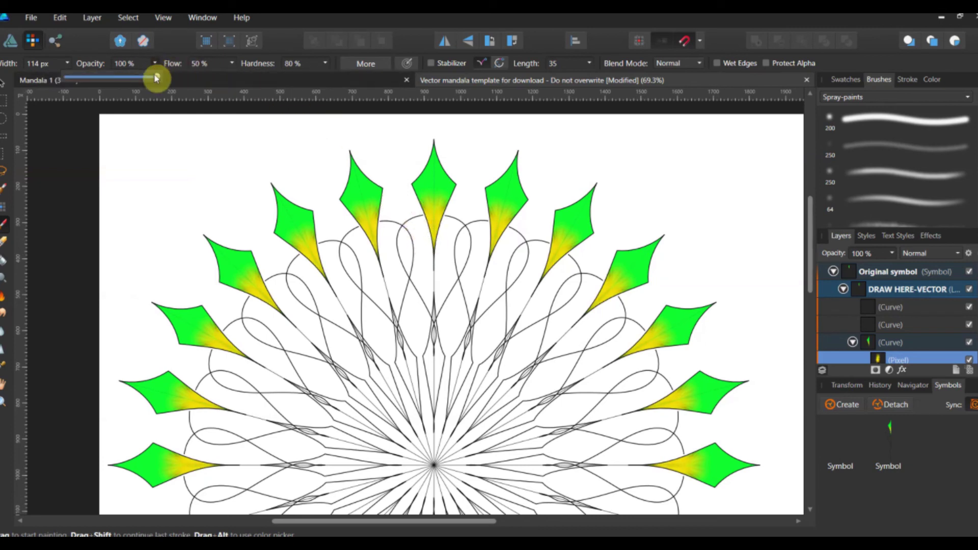
drag(156, 77, 97, 87)
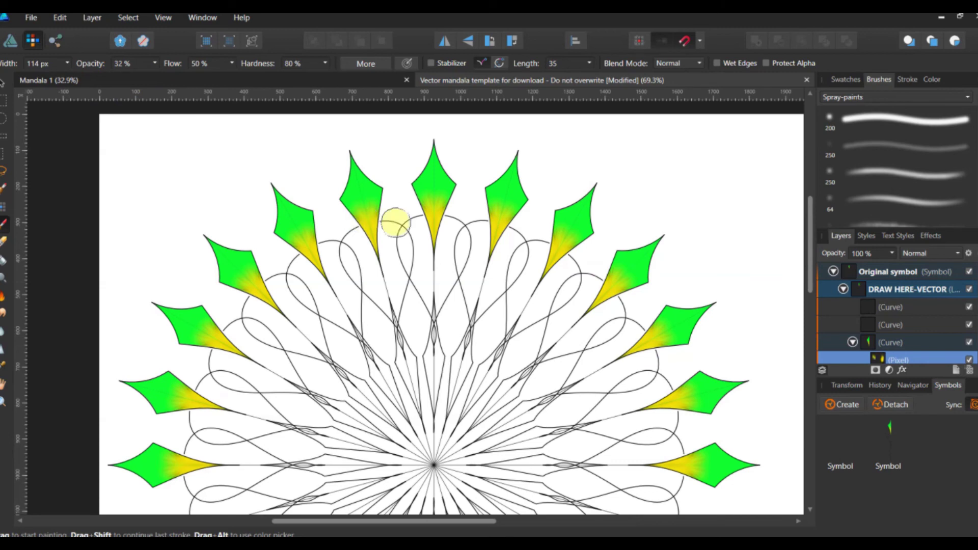
With the 64 px spray brush at reduced opacity, paint soft yellow over the upper-left and central petals.
click(884, 207)
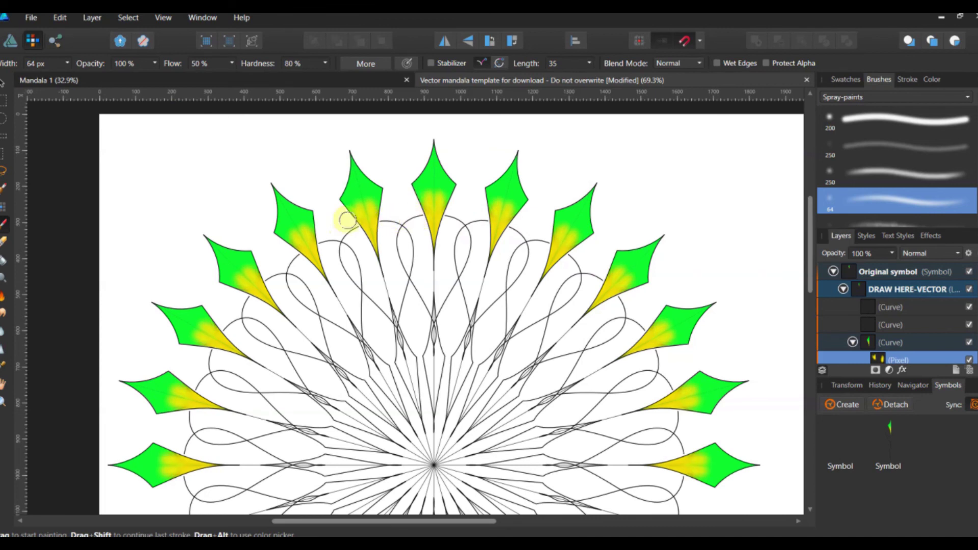
drag(281, 233, 286, 223)
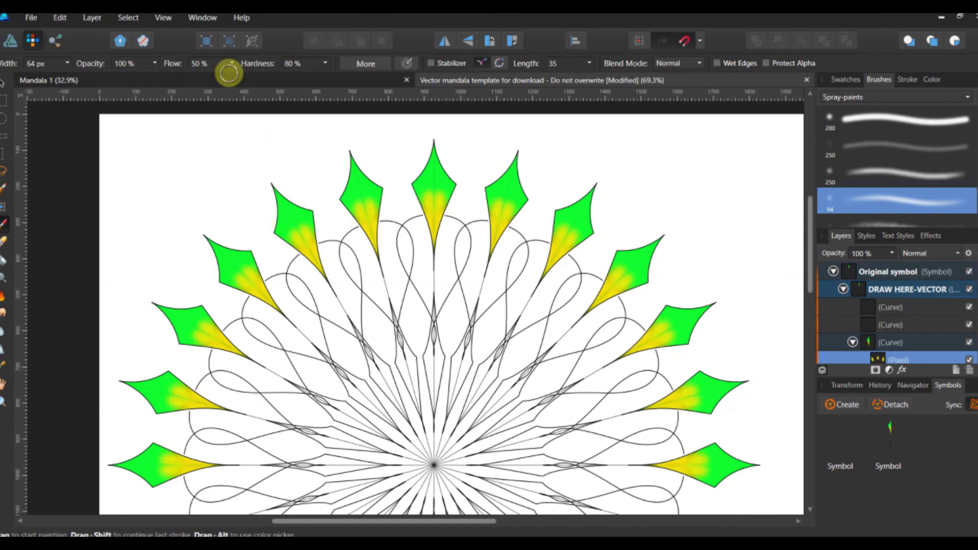
drag(154, 65, 96, 80)
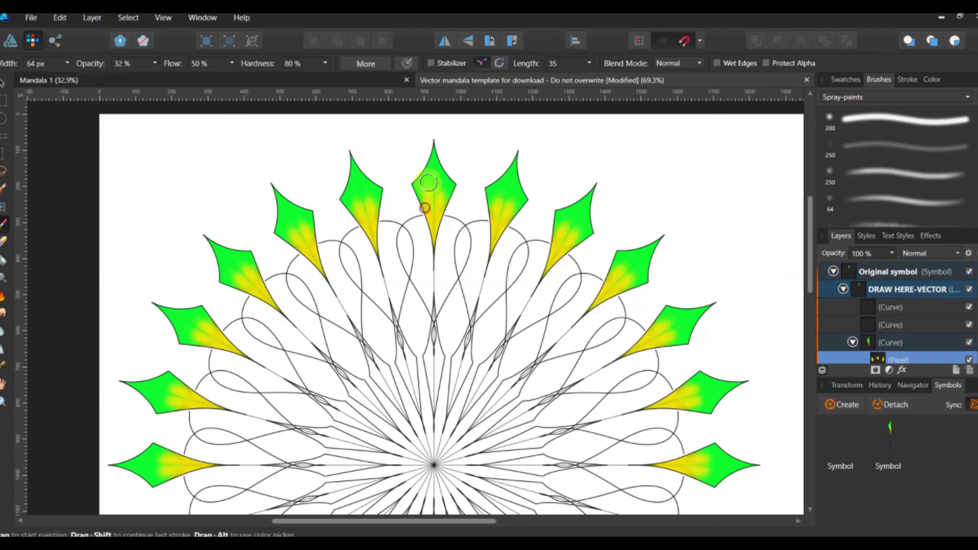
drag(428, 182, 428, 196)
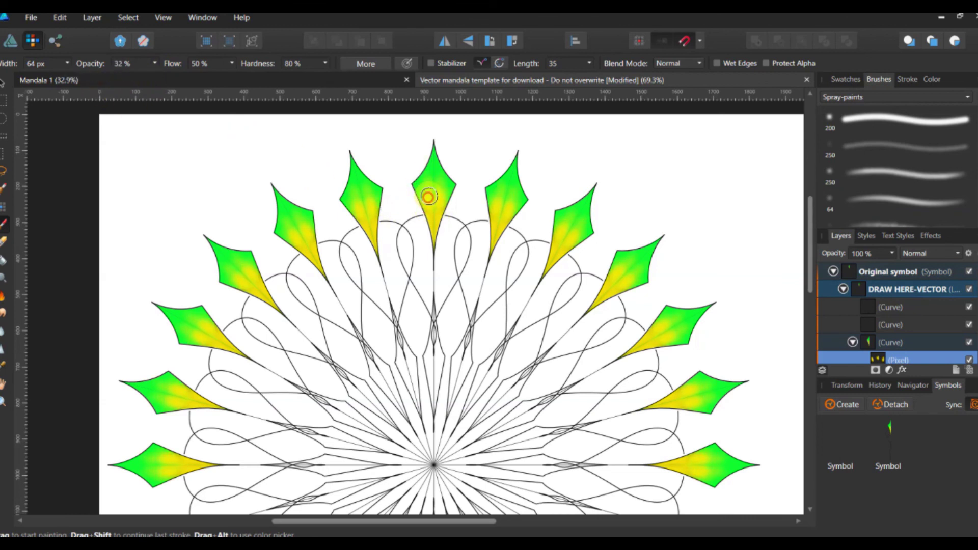
mouse_move(428, 196)
mouse_down()
mouse_move(415, 216)
mouse_move(430, 209)
mouse_move(432, 231)
mouse_up()
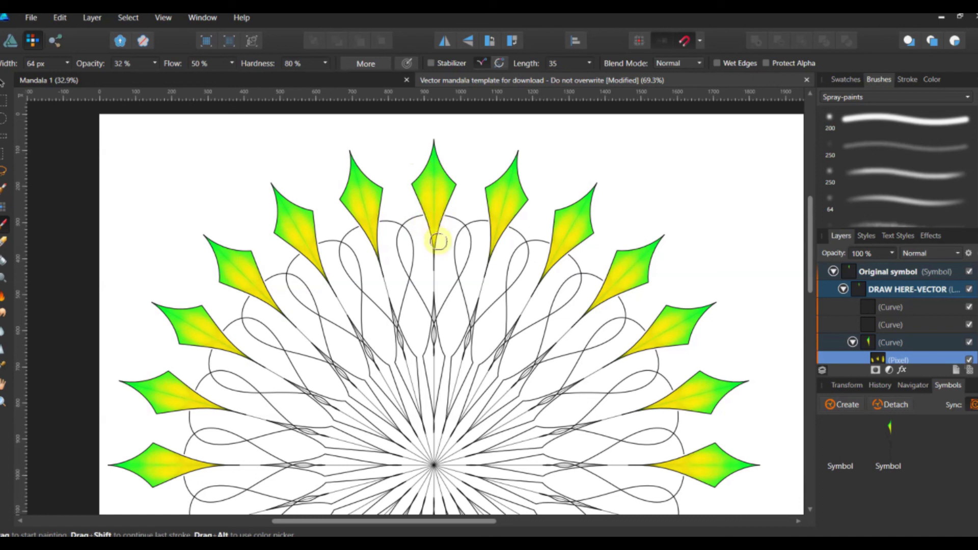
scroll(443, 252, down, 1)
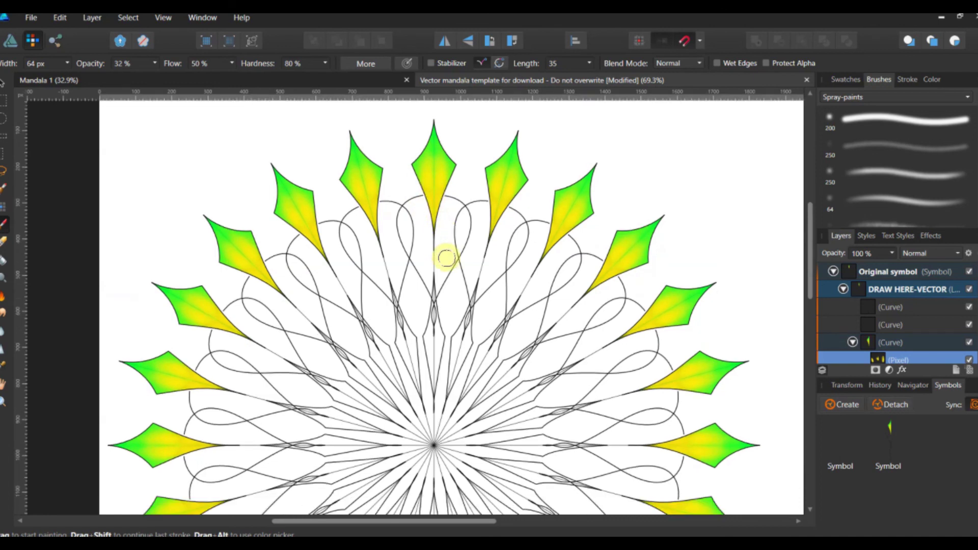
scroll(446, 258, down, 1)
scroll(446, 258, down, 1)
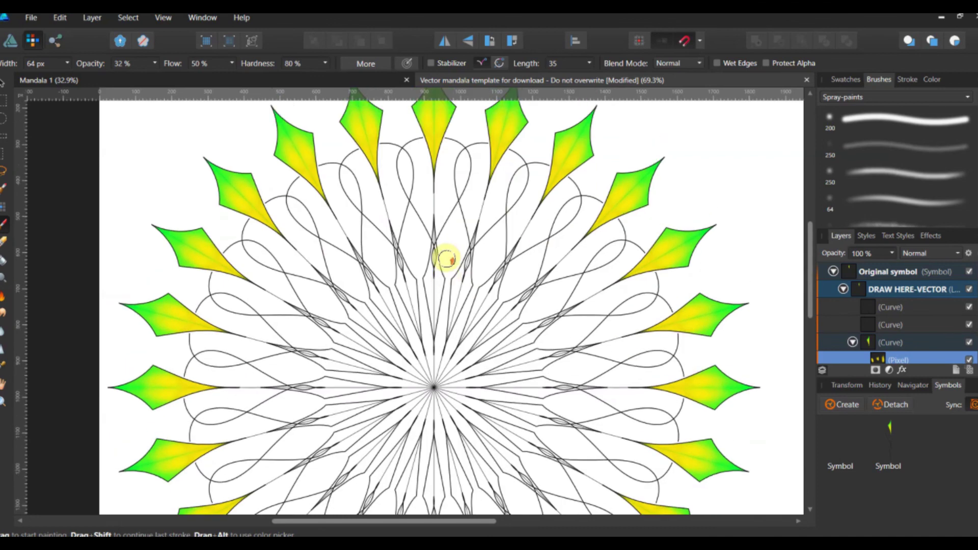
scroll(447, 258, down, 1)
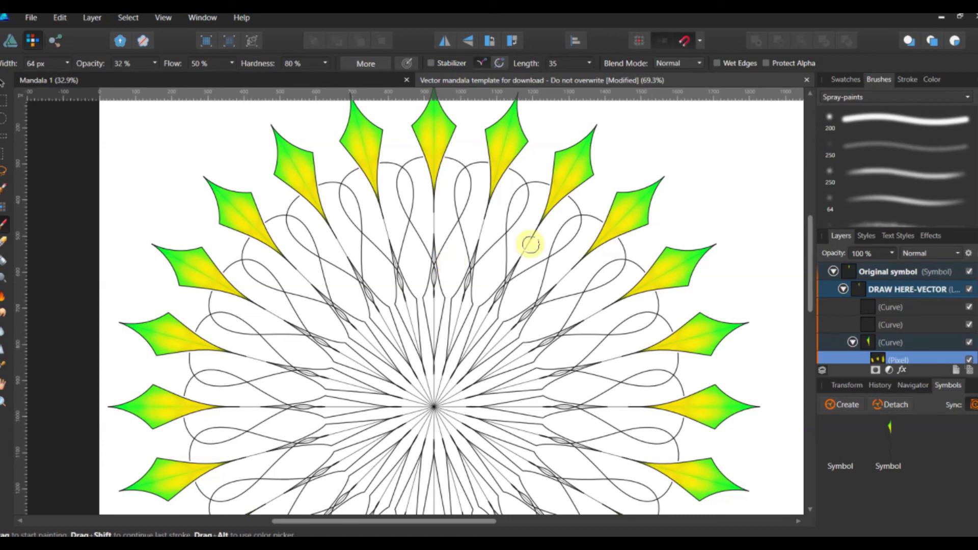
scroll(964, 352, down, 3)
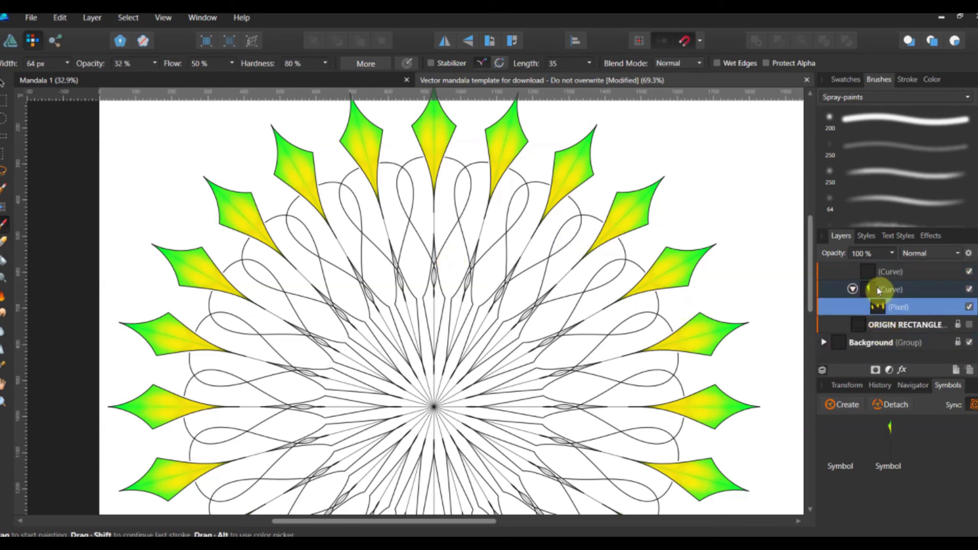
scroll(853, 290, up, 3)
Select another (Curve) layer under the DRAW HERE-VECTOR group with the petal fan in view.
click(873, 309)
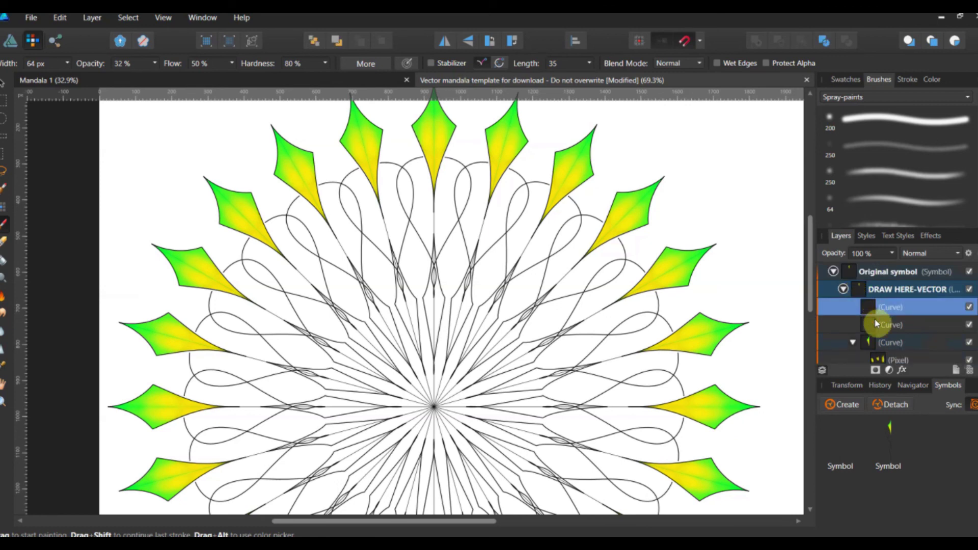